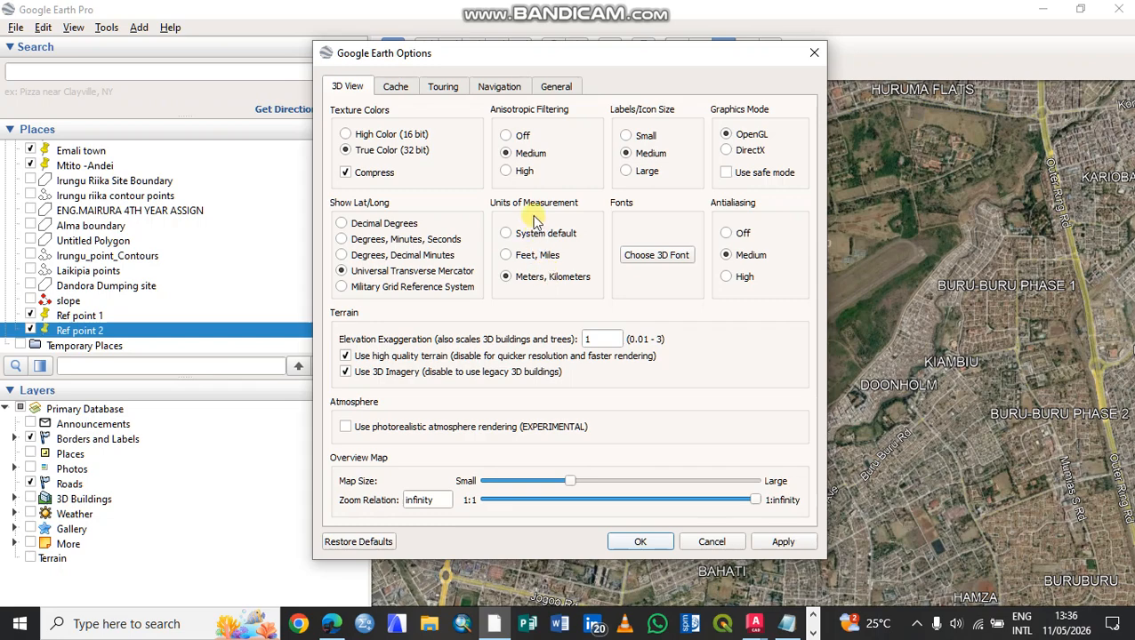
Step: Apply the display options with Universal Transverse Mercator coordinates and Meters, Kilometers as the units of measurement
click(784, 541)
click(651, 540)
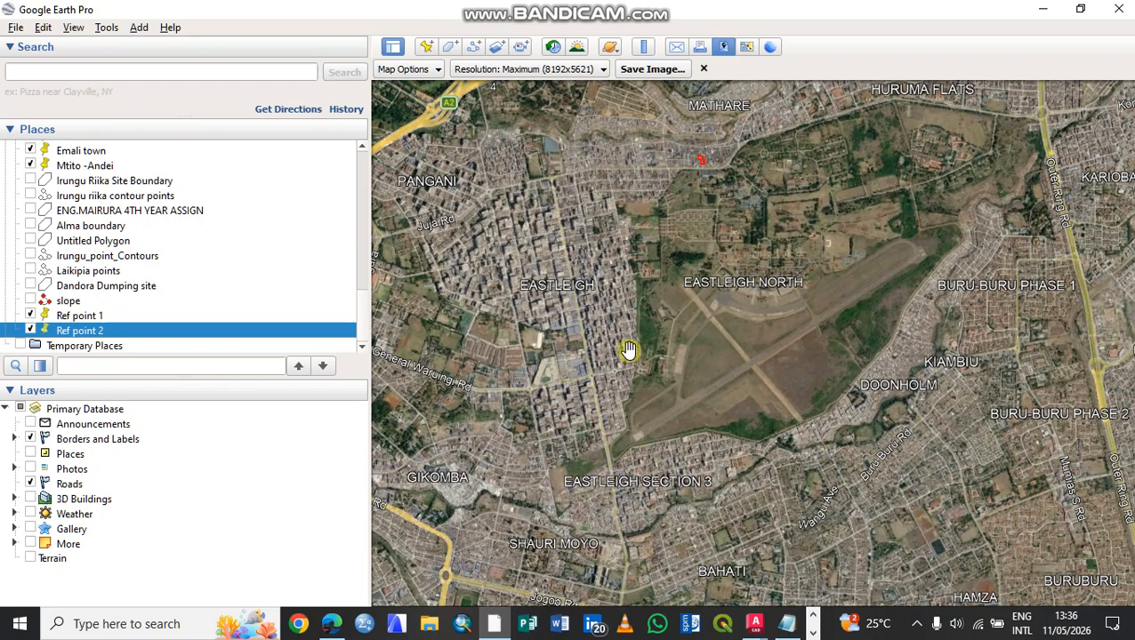
Step: Place a new placemark northeast of Eastleigh and record its easting, 261235.45 m E, under point 1 in Notepad
click(425, 47)
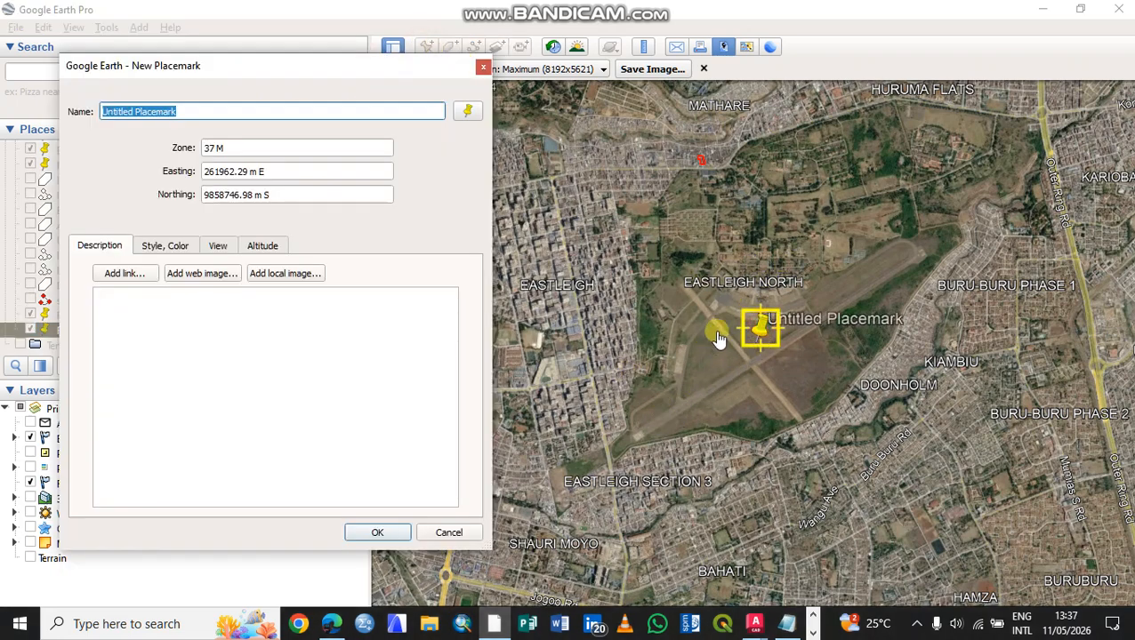
drag(757, 326, 660, 172)
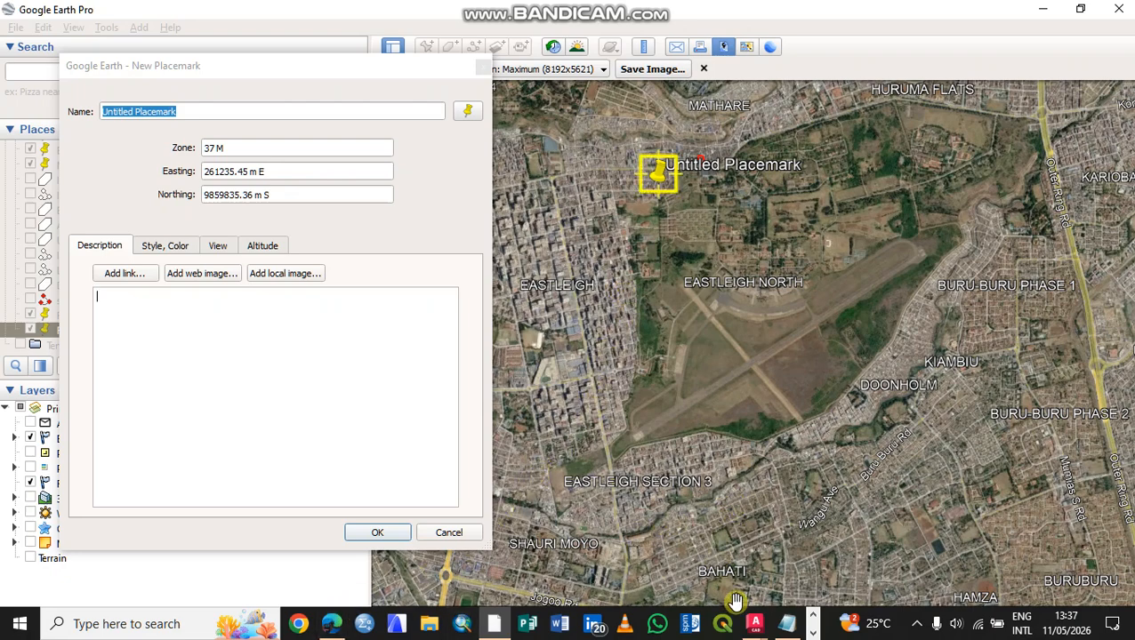
mouse_move(784, 627)
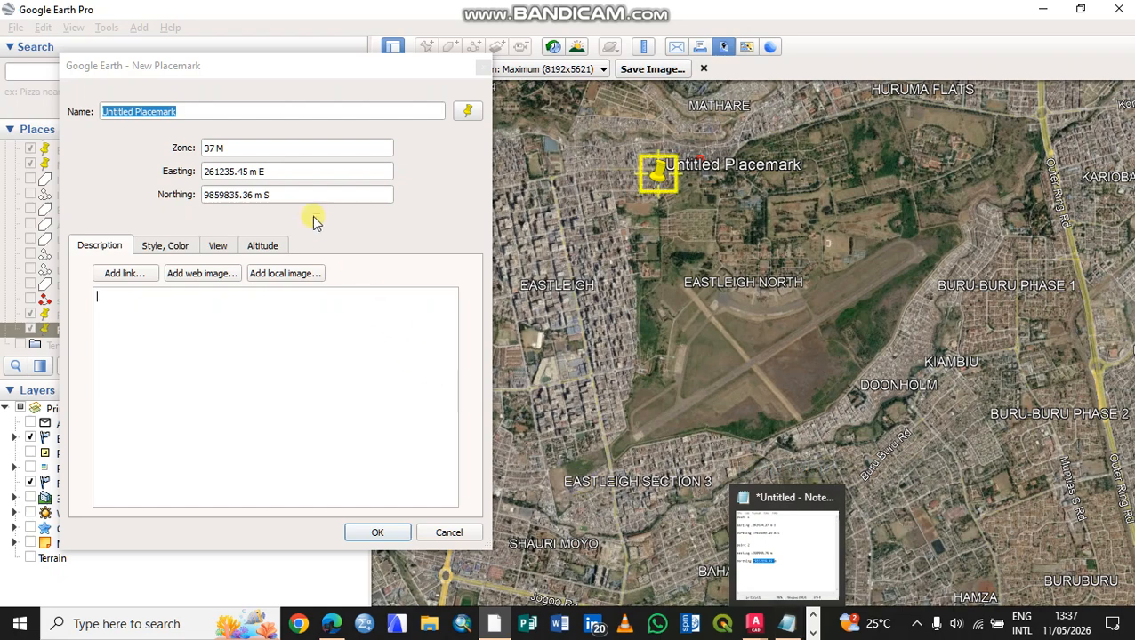
drag(286, 172, 202, 172)
key(ctrl+c)
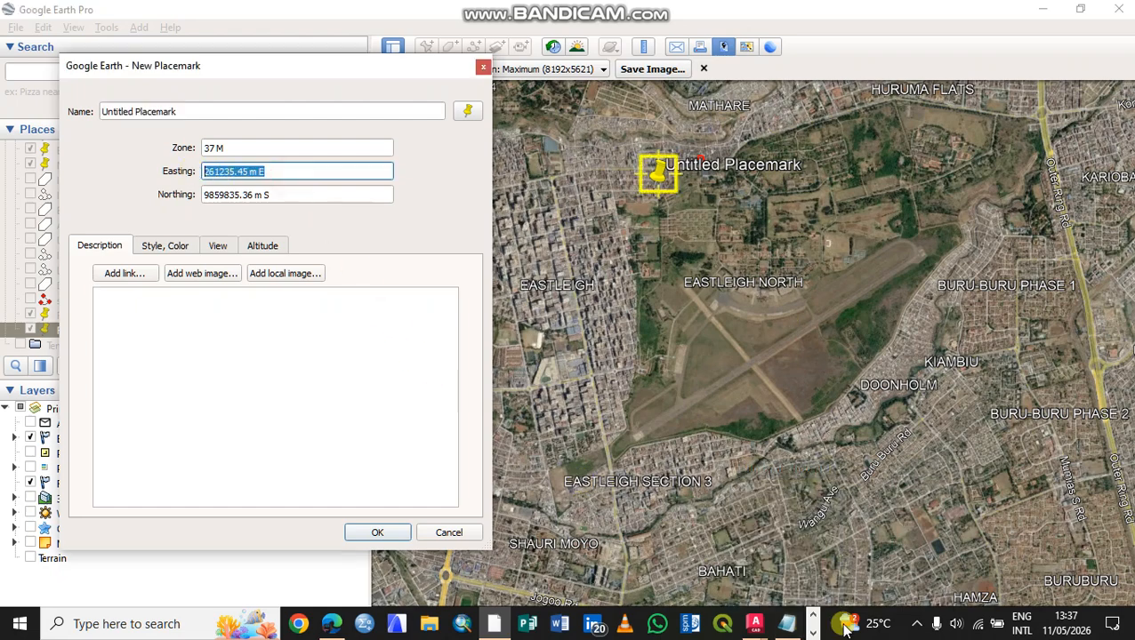
click(787, 625)
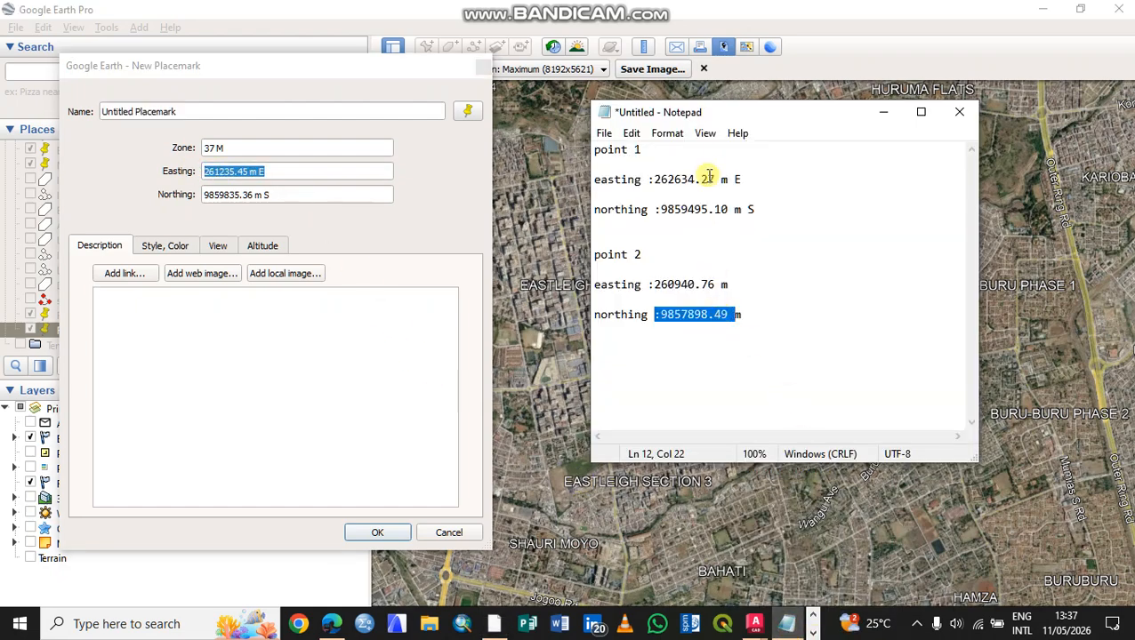
drag(742, 179, 658, 180)
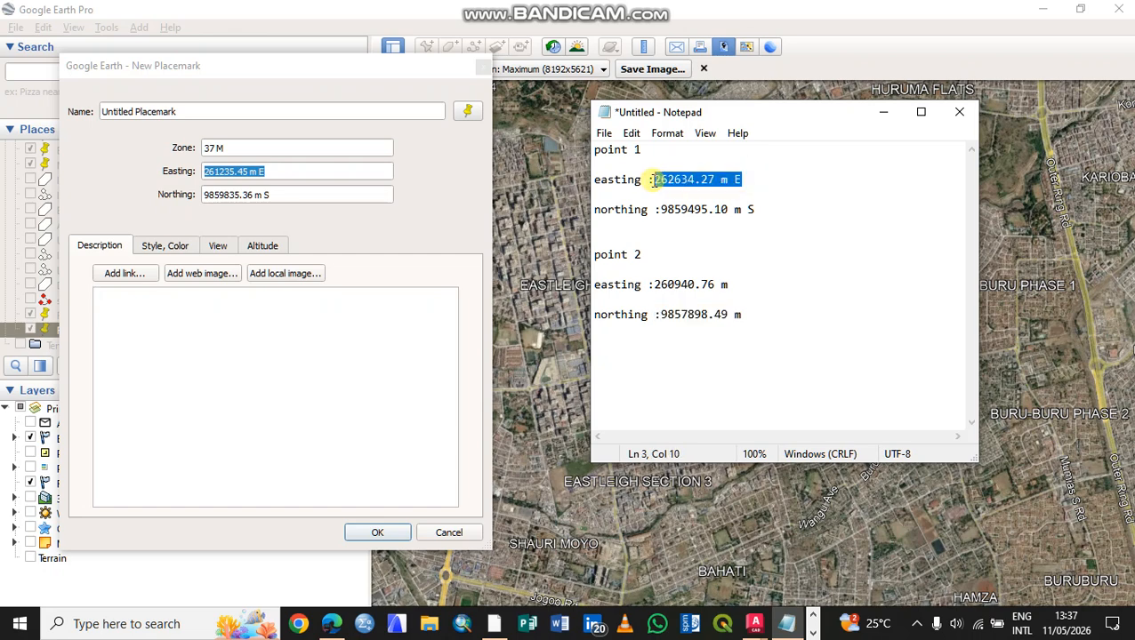
key(ctrl+v)
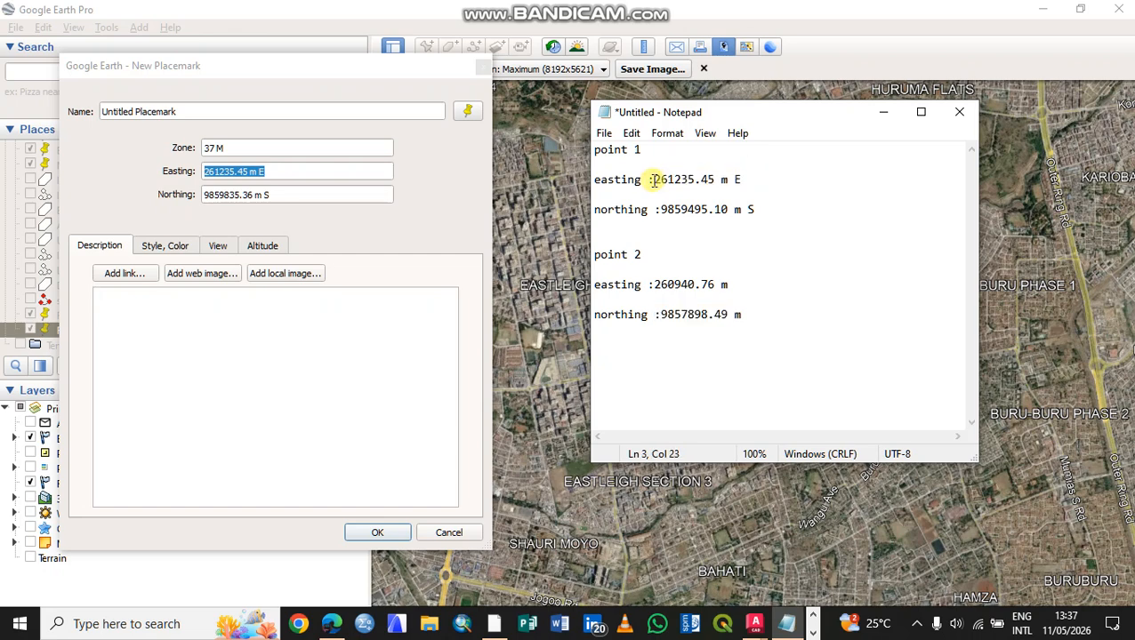
Step: Copy the placemark's northing, 9859835.36 m S, into point 1's northing entry in the Notepad notes
click(308, 194)
drag(309, 194, 231, 194)
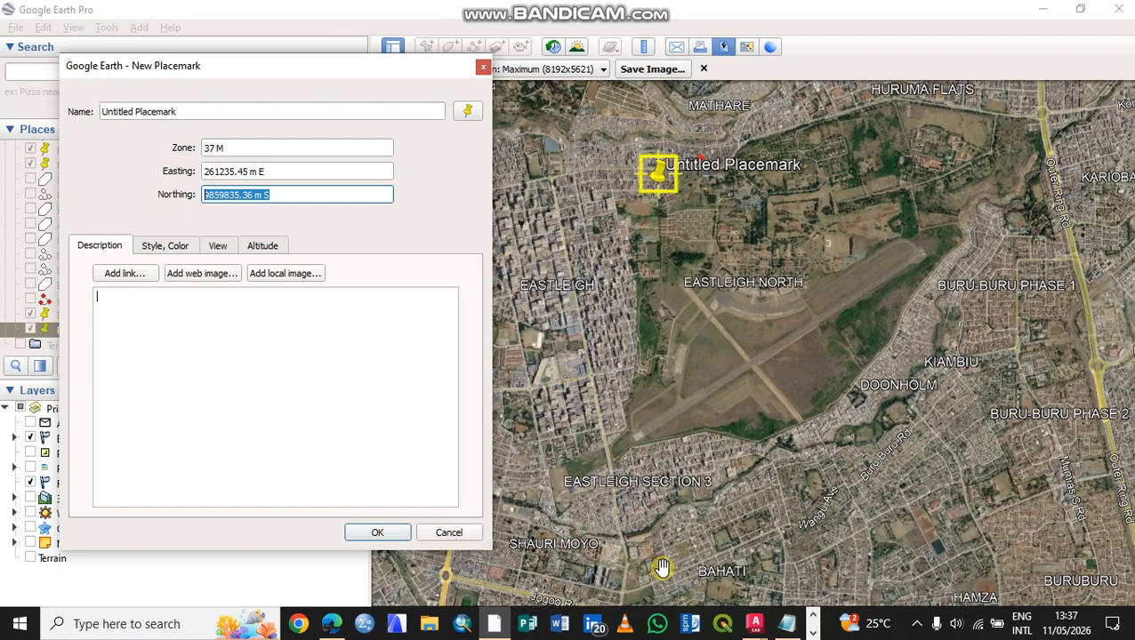
click(786, 624)
drag(769, 220, 659, 212)
text(9859835.36 m S)
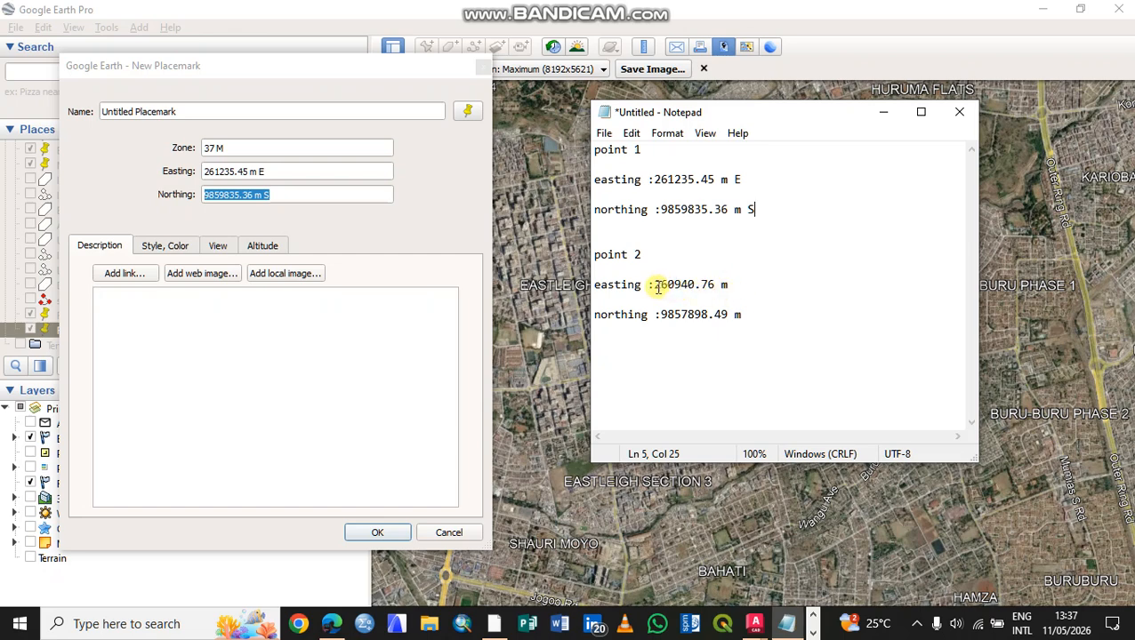
drag(655, 285, 724, 314)
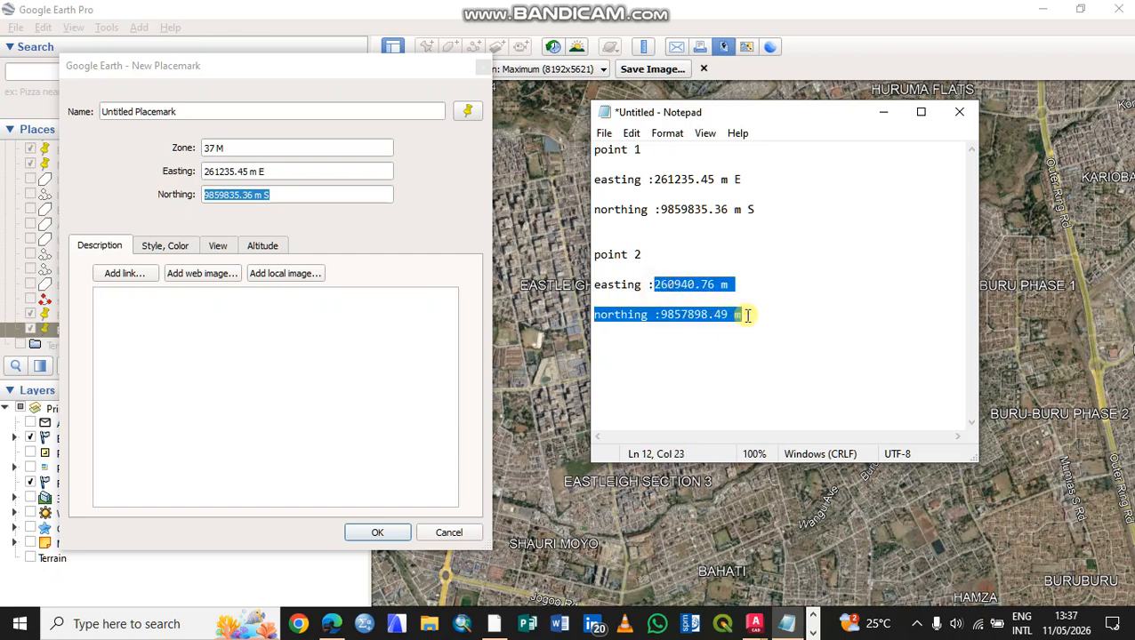
click(747, 315)
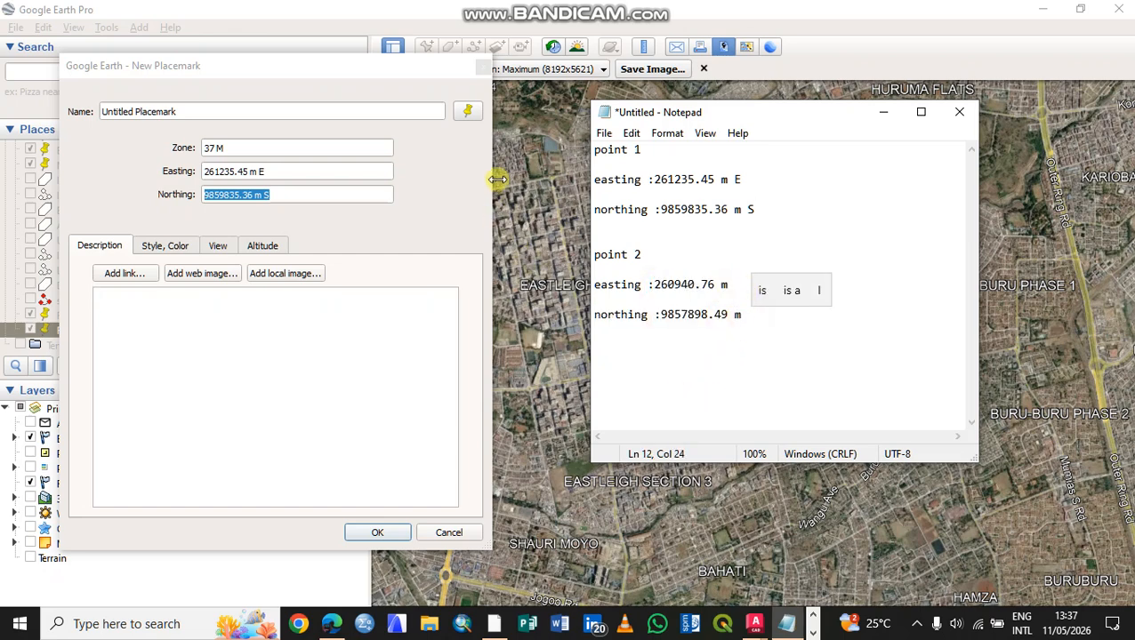
click(881, 111)
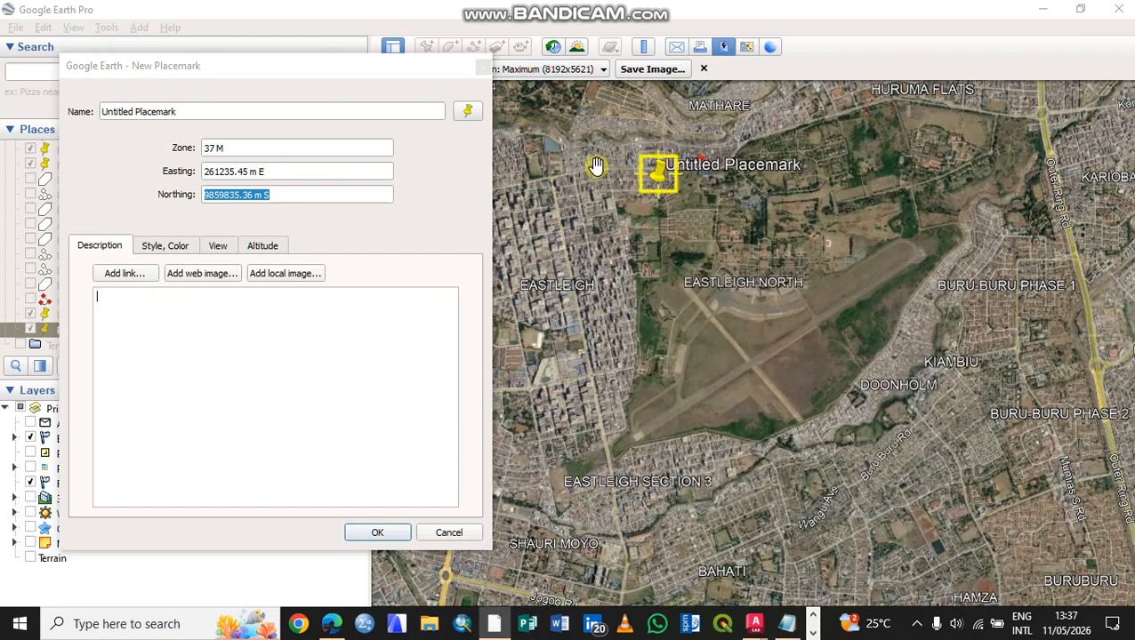
Step: Name the new placemark "p 1" and save it
click(253, 111)
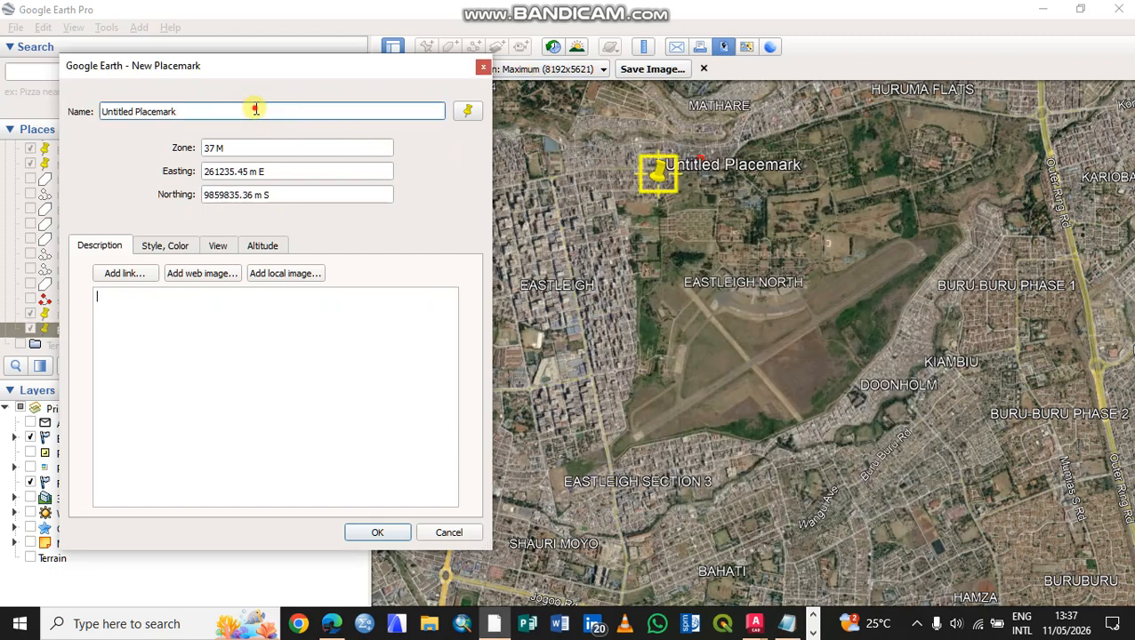
drag(254, 110, 104, 108)
text(p)
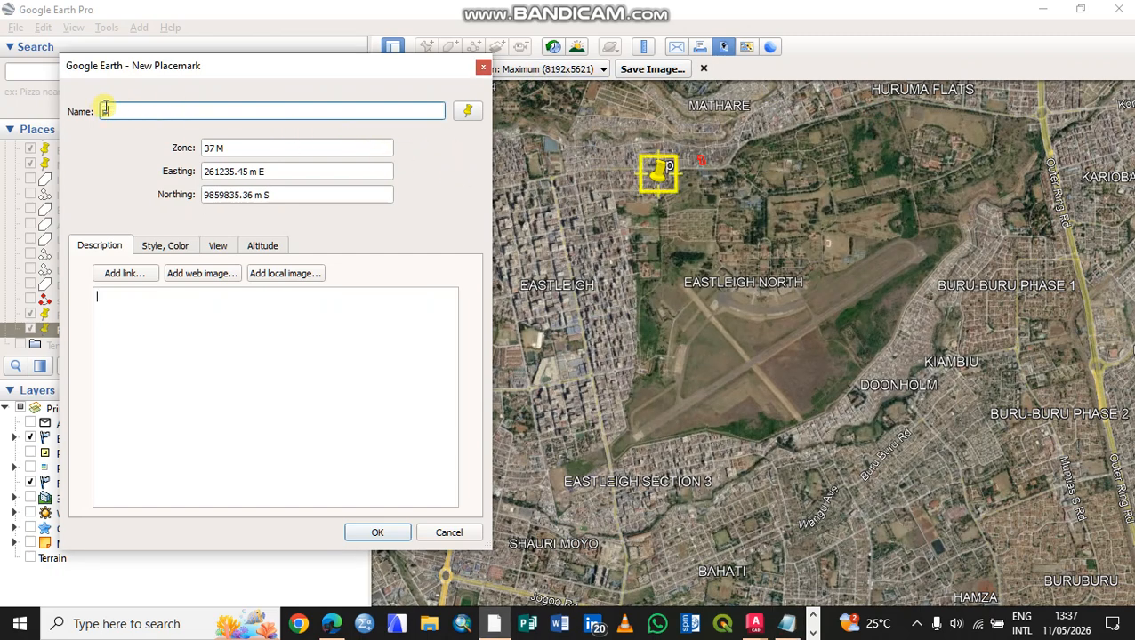
key(Tab)
click(377, 532)
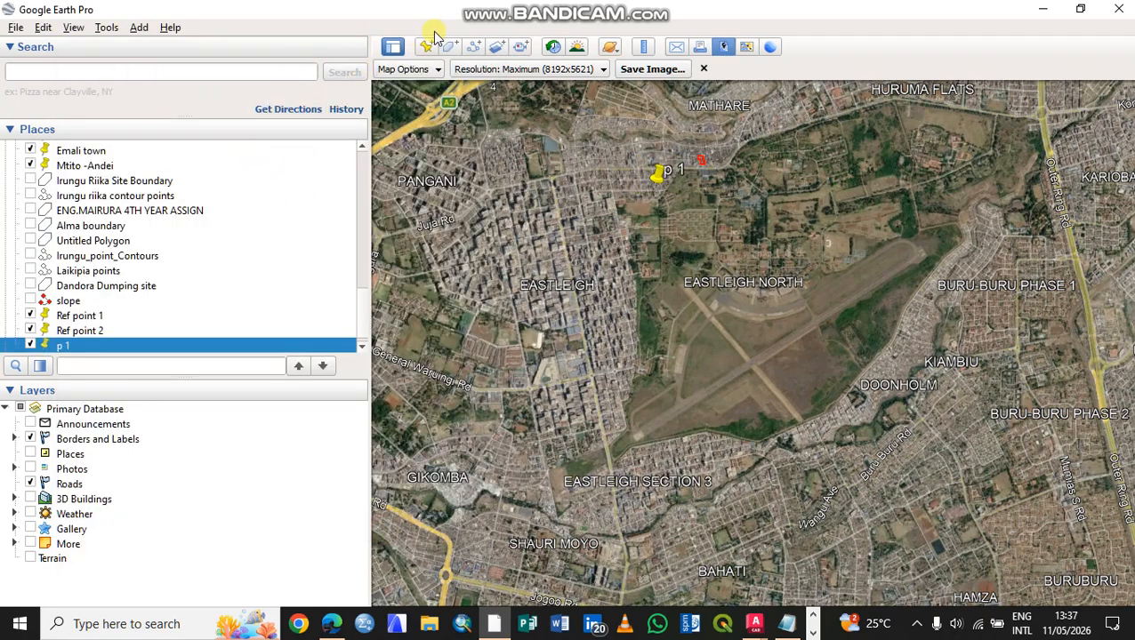
Step: Place a second placemark between Buru-Buru Phase 1 and Phase 2 and record its easting, 263772.82 m E, under point 2 in Notepad
click(423, 47)
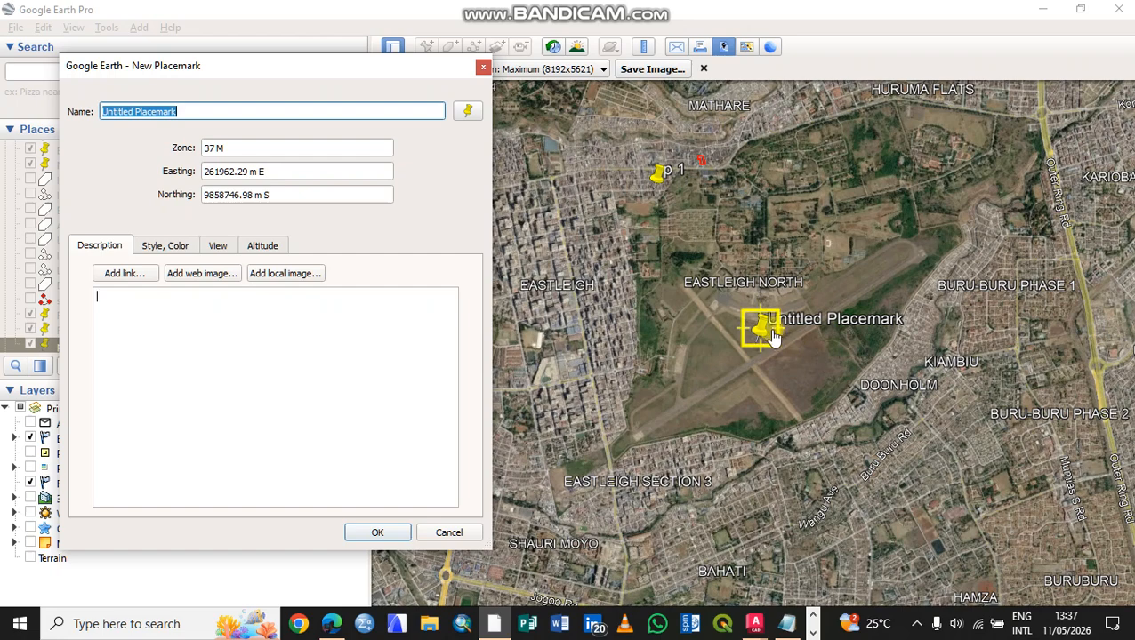
drag(758, 327, 1019, 352)
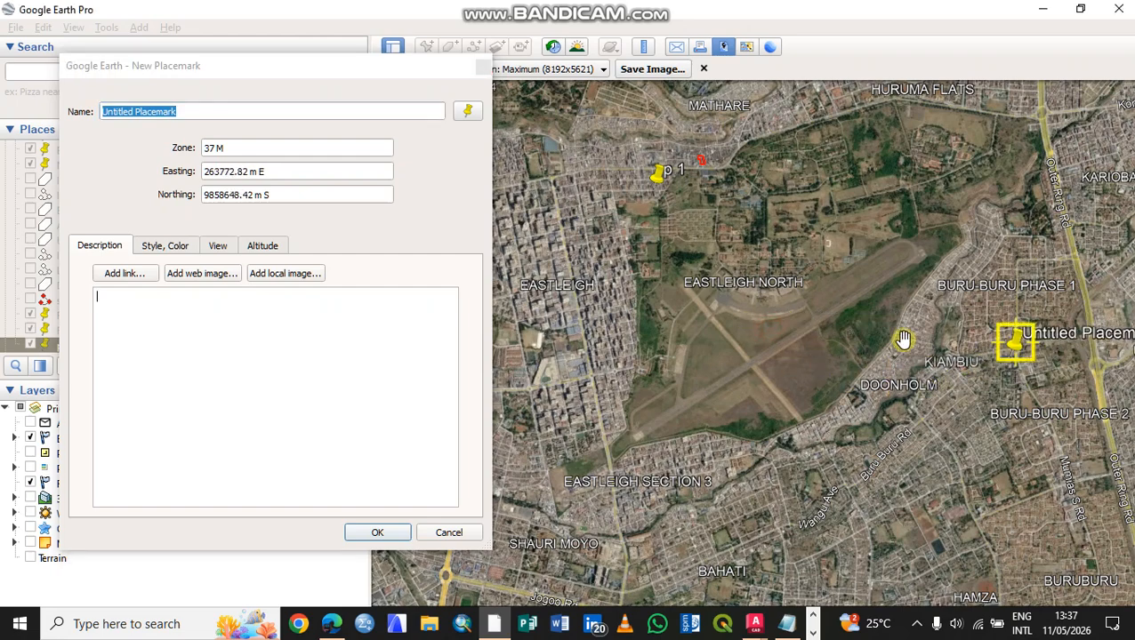
click(288, 171)
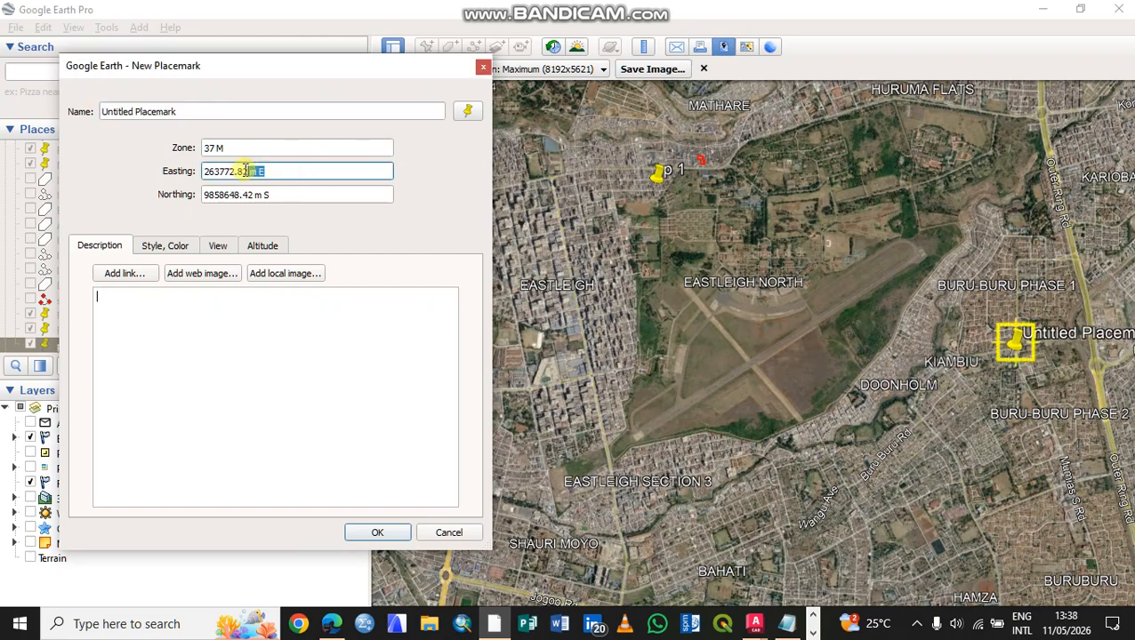
drag(245, 171, 207, 171)
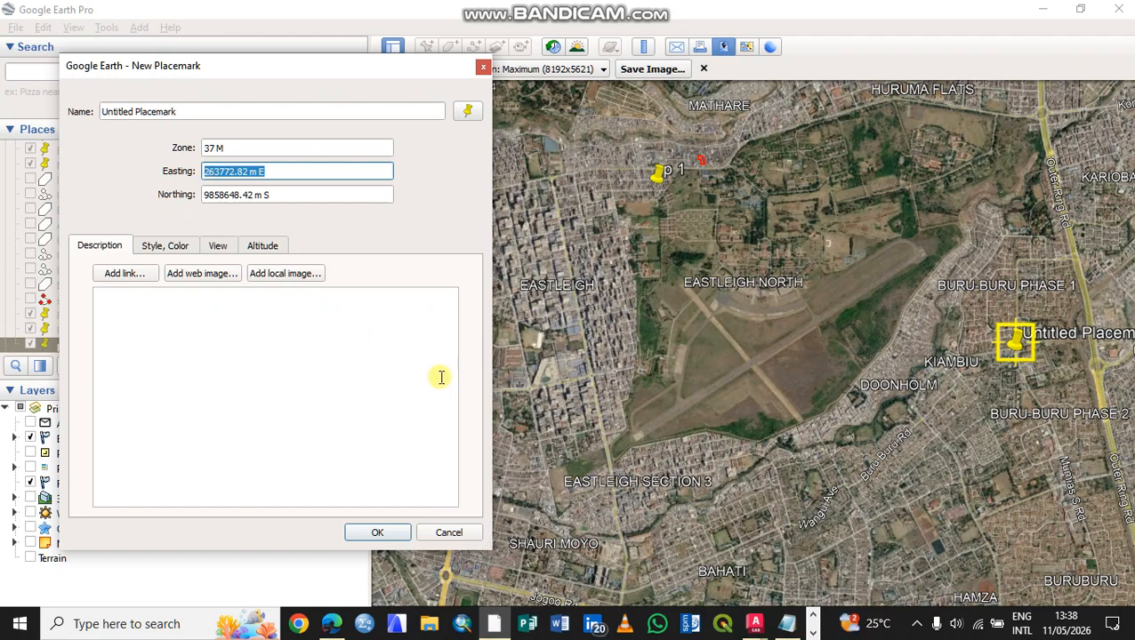
click(787, 624)
click(731, 281)
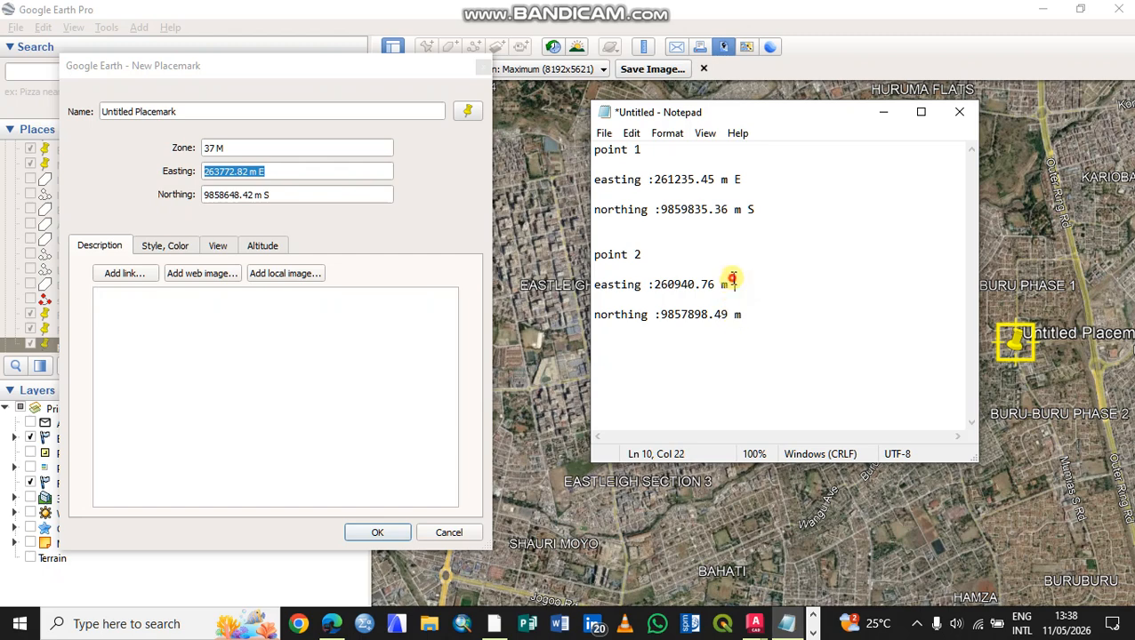
drag(731, 281, 660, 279)
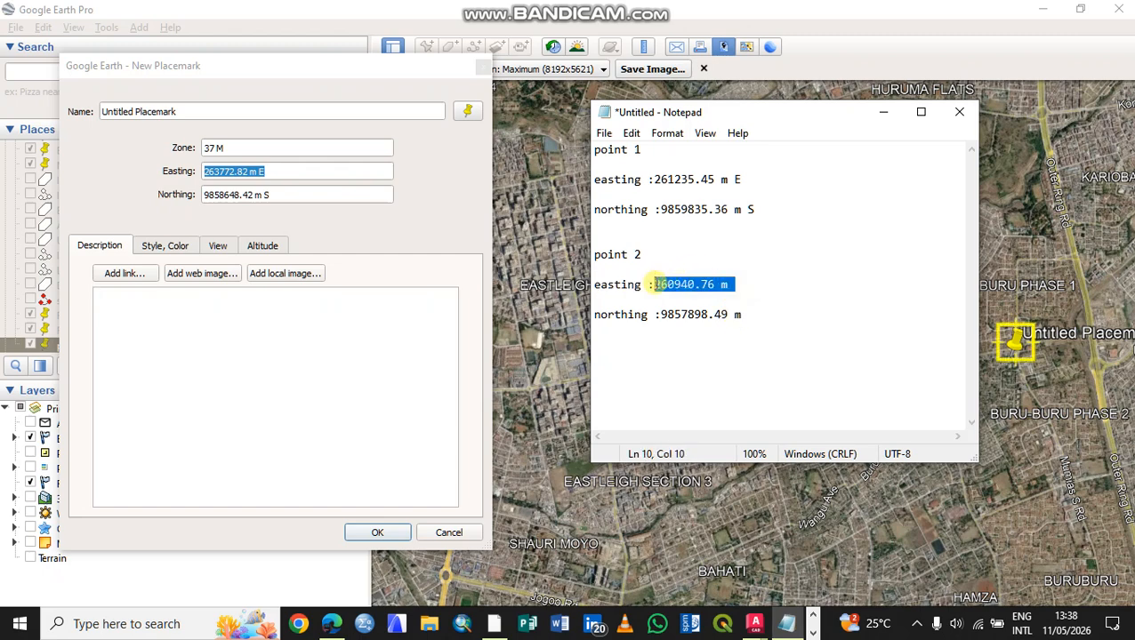
text(263772.82 m E)
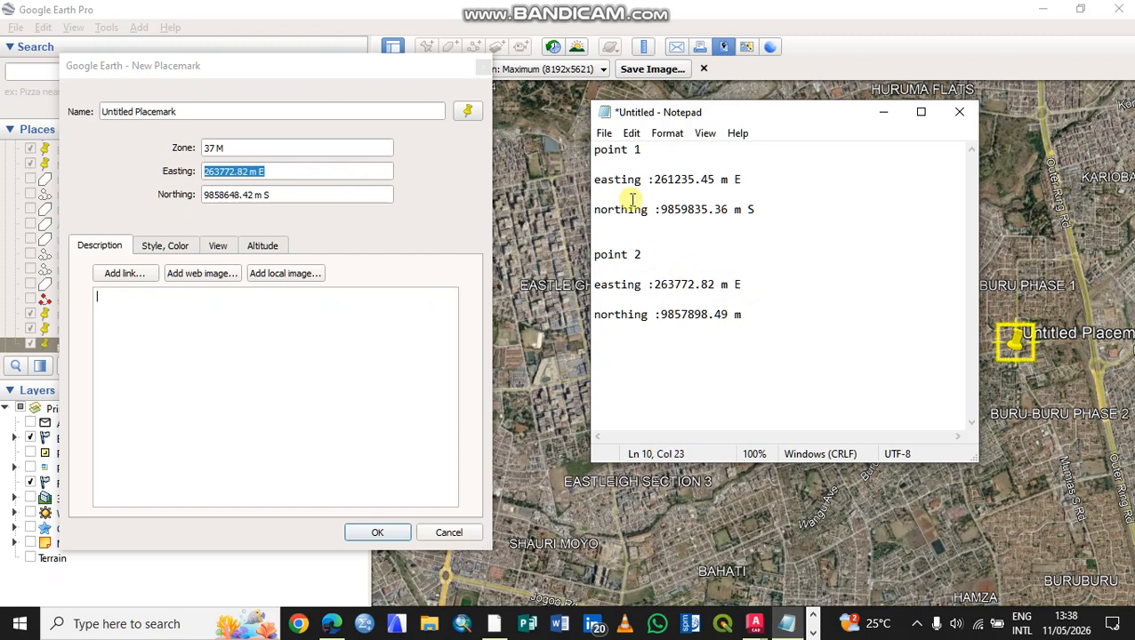
Step: Copy the second placemark's northing, 9858648.42 m S, into point 2's northing entry in the Notepad notes
click(287, 192)
drag(287, 192, 205, 192)
key(ctrl+c)
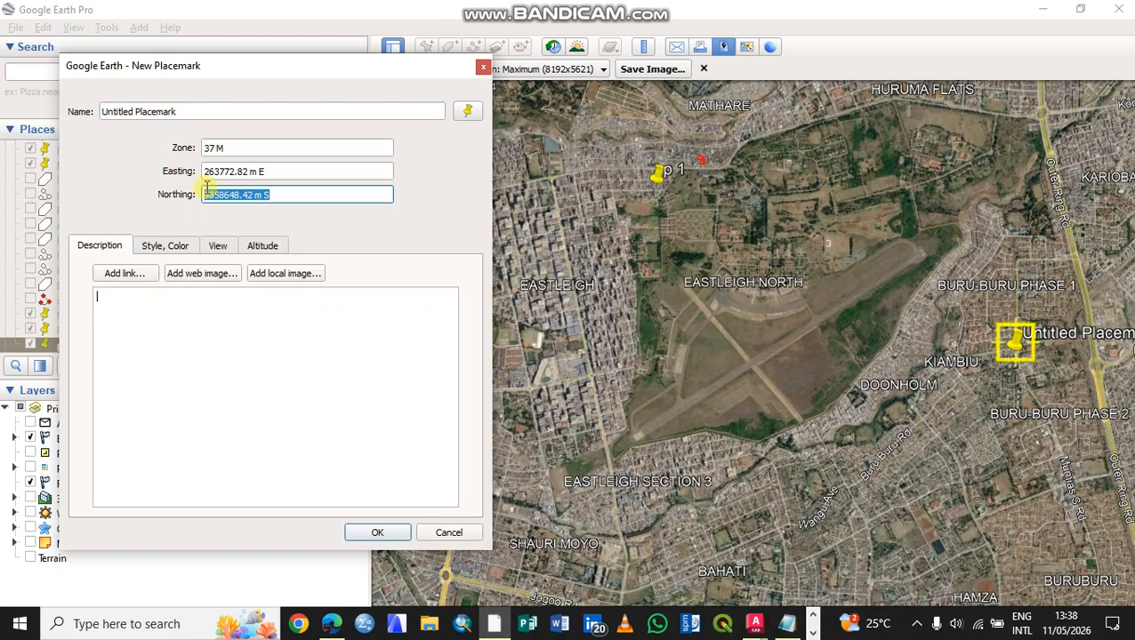
click(786, 623)
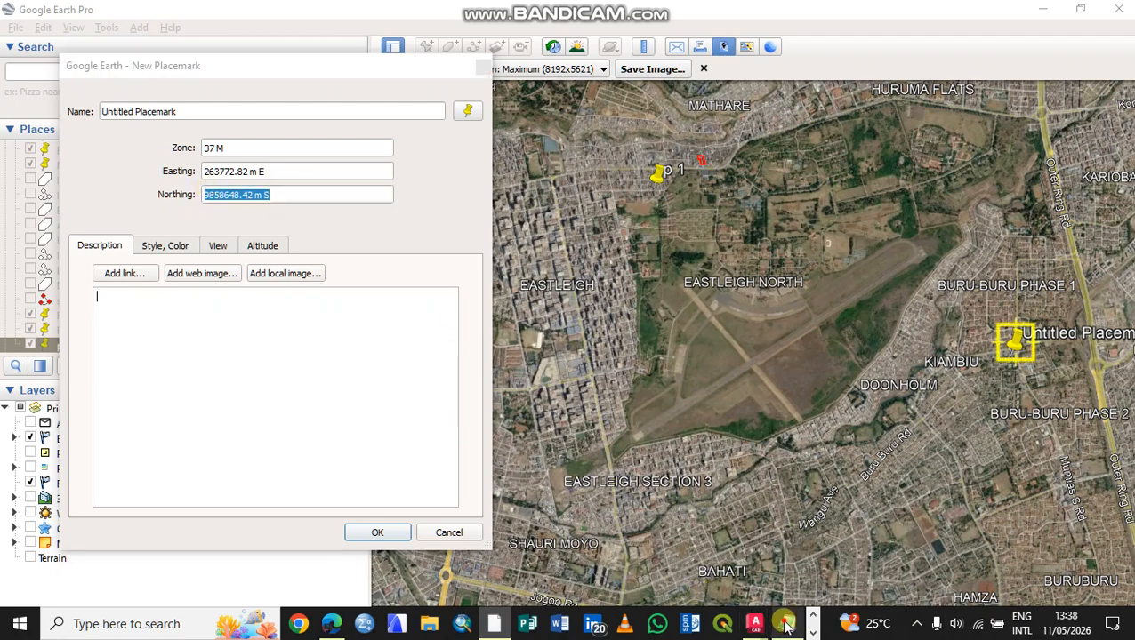
drag(765, 324, 661, 326)
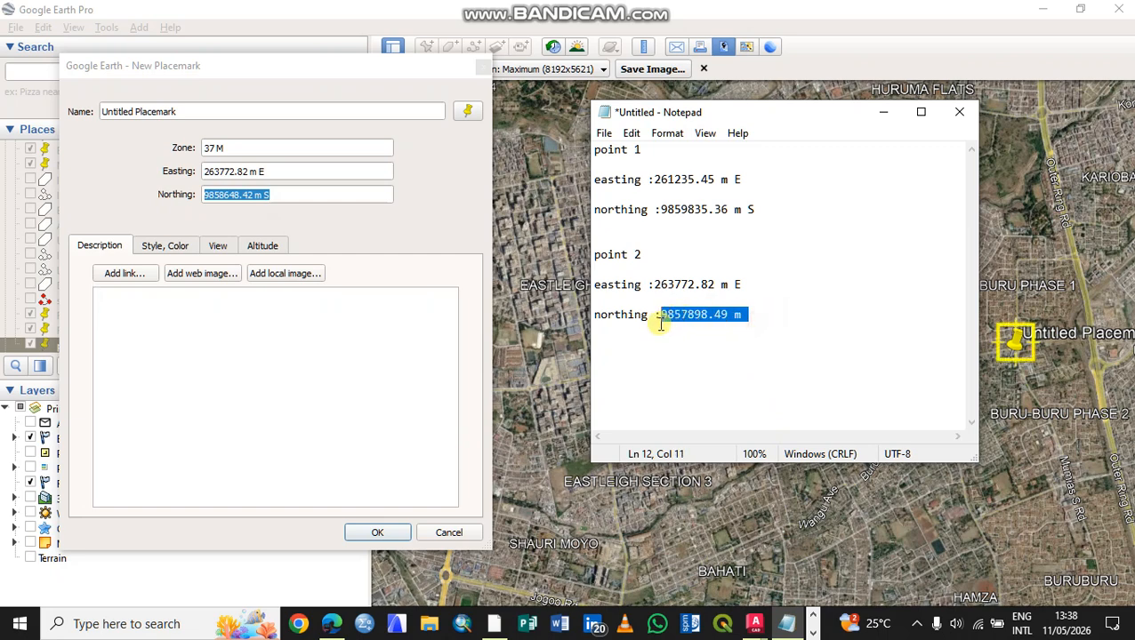
key(ctrl+v)
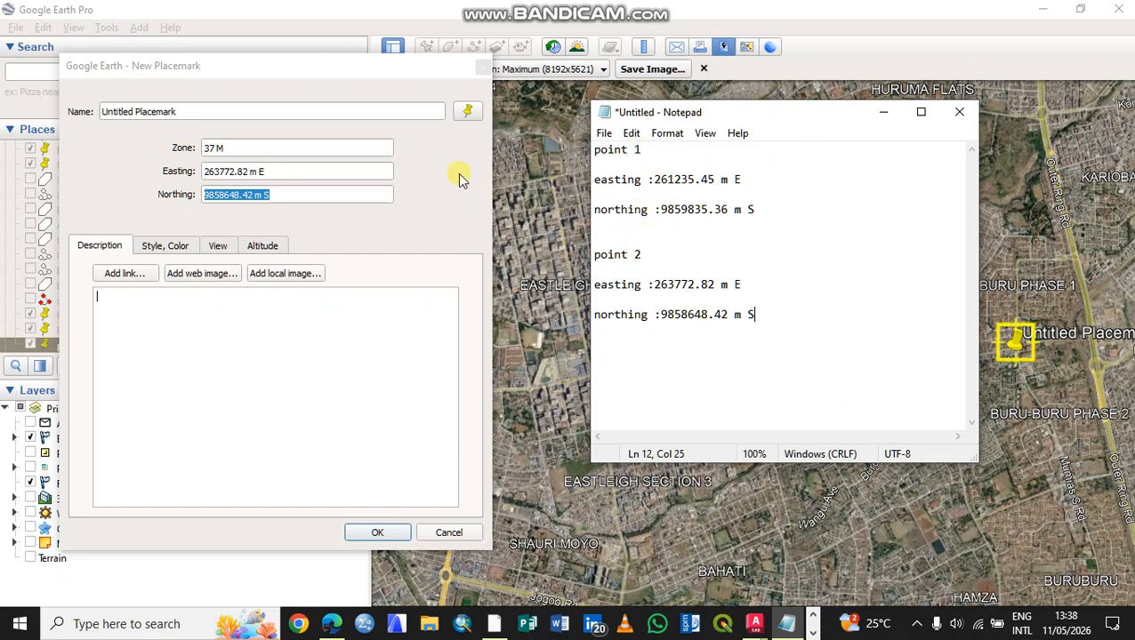
click(883, 112)
Step: Name the second placemark "Point 2" and save it
double_click(259, 111)
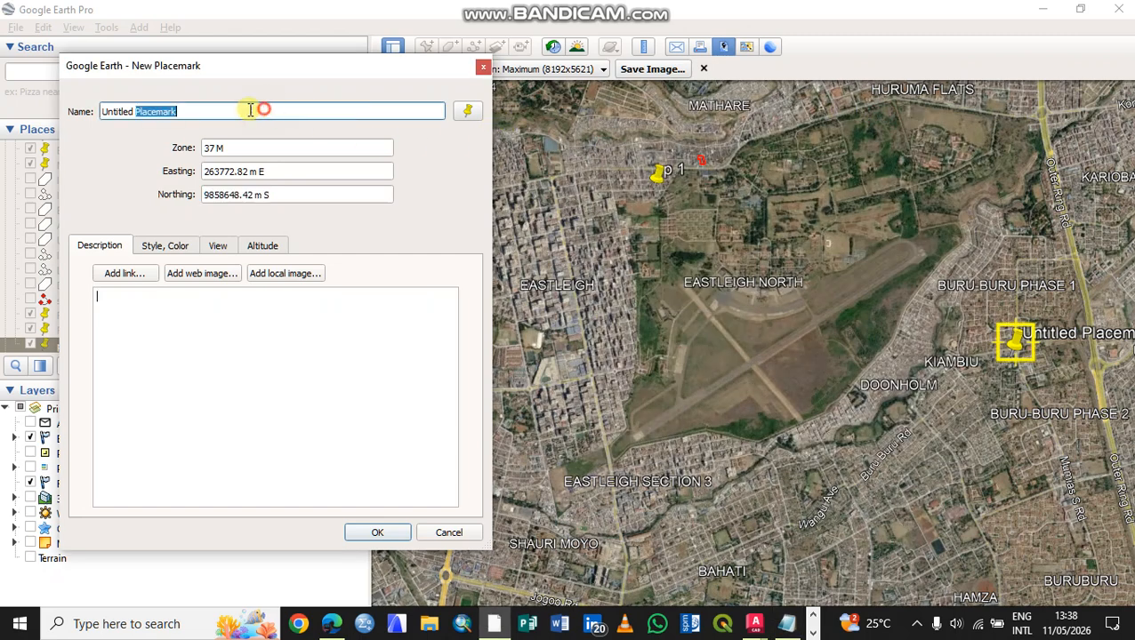
drag(259, 111, 94, 114)
double_click(179, 112)
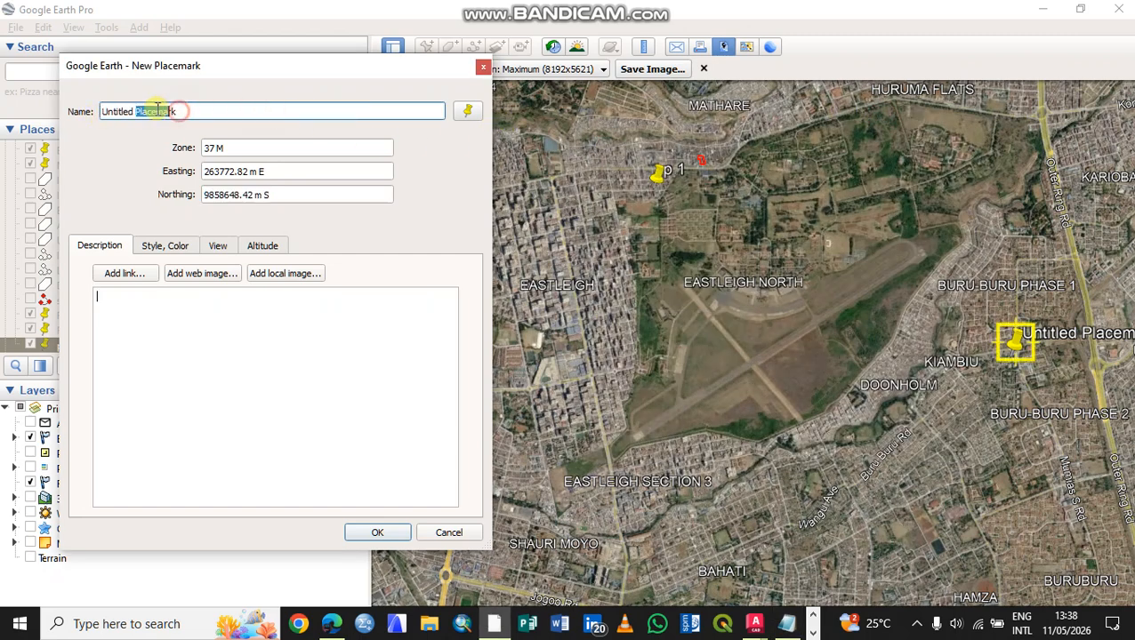
drag(179, 112, 110, 119)
double_click(199, 110)
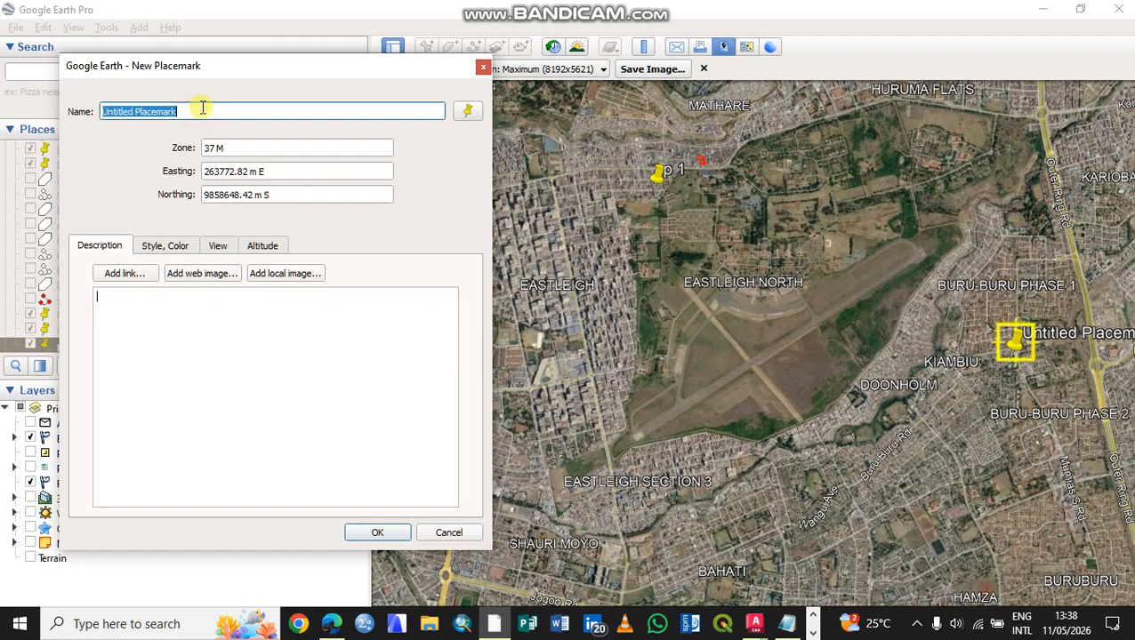
text(Point 2)
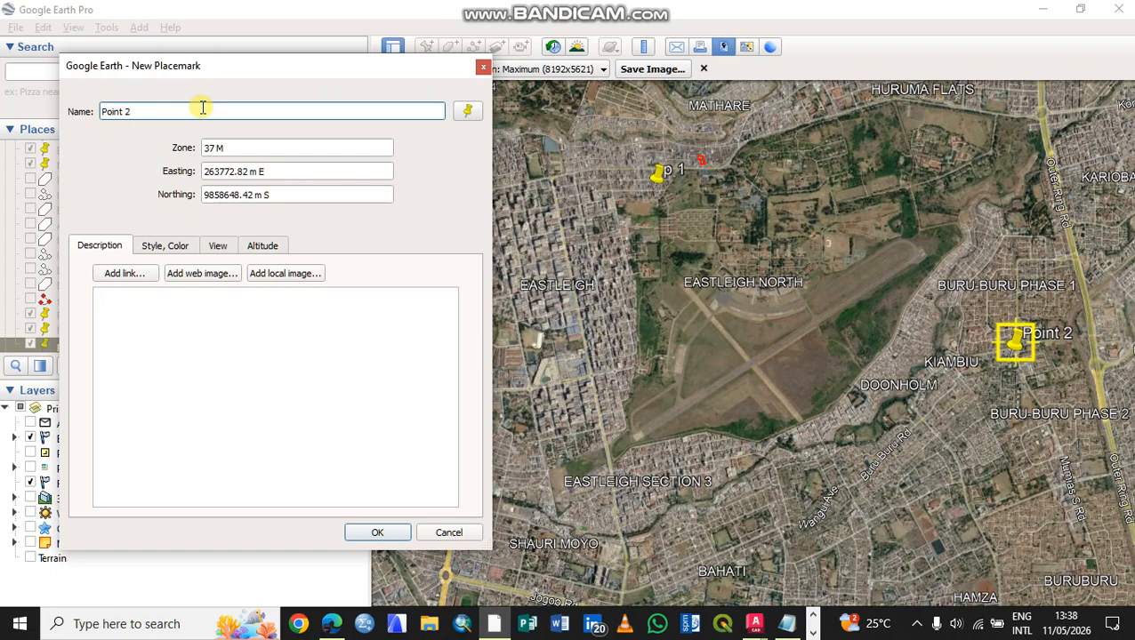
click(377, 534)
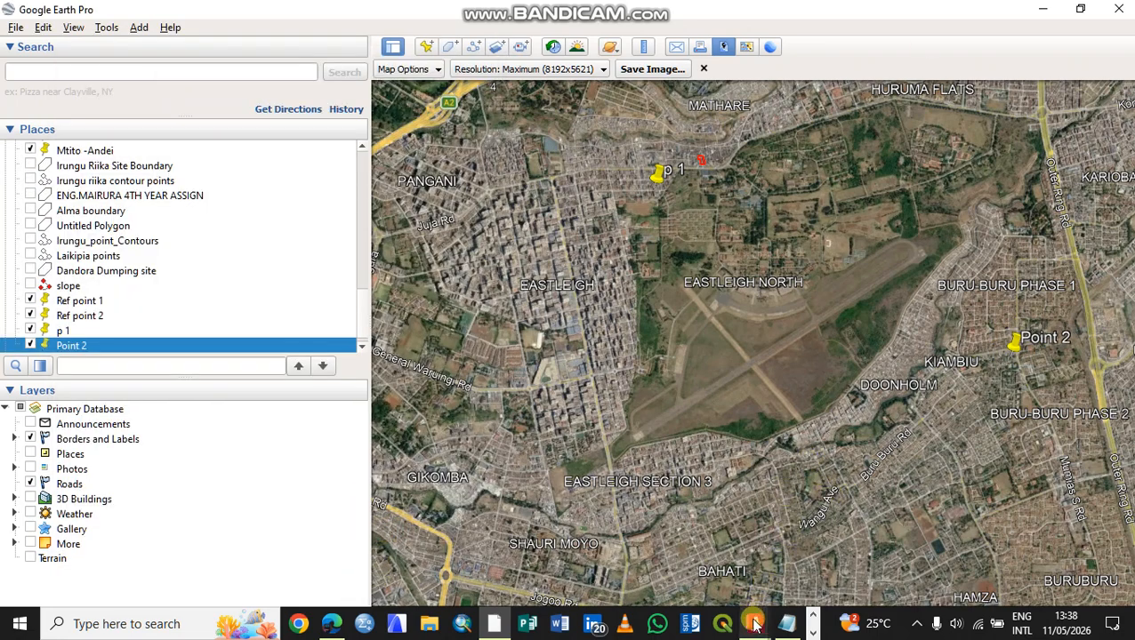
Step: Toggle off the Save Image mode for the map view
mouse_move(753, 625)
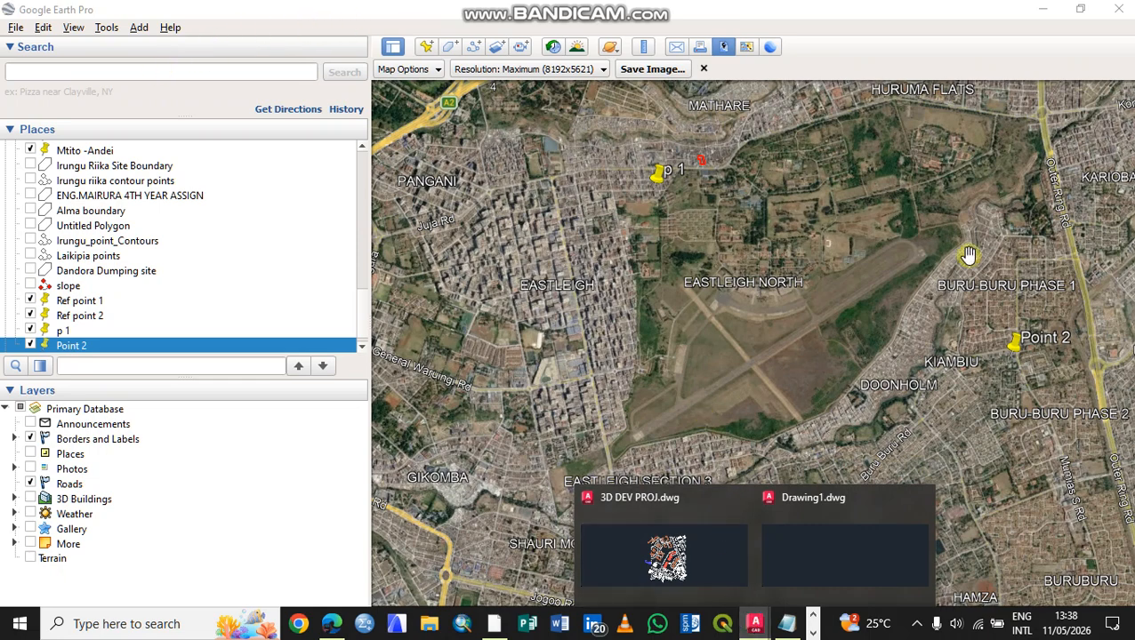
click(16, 27)
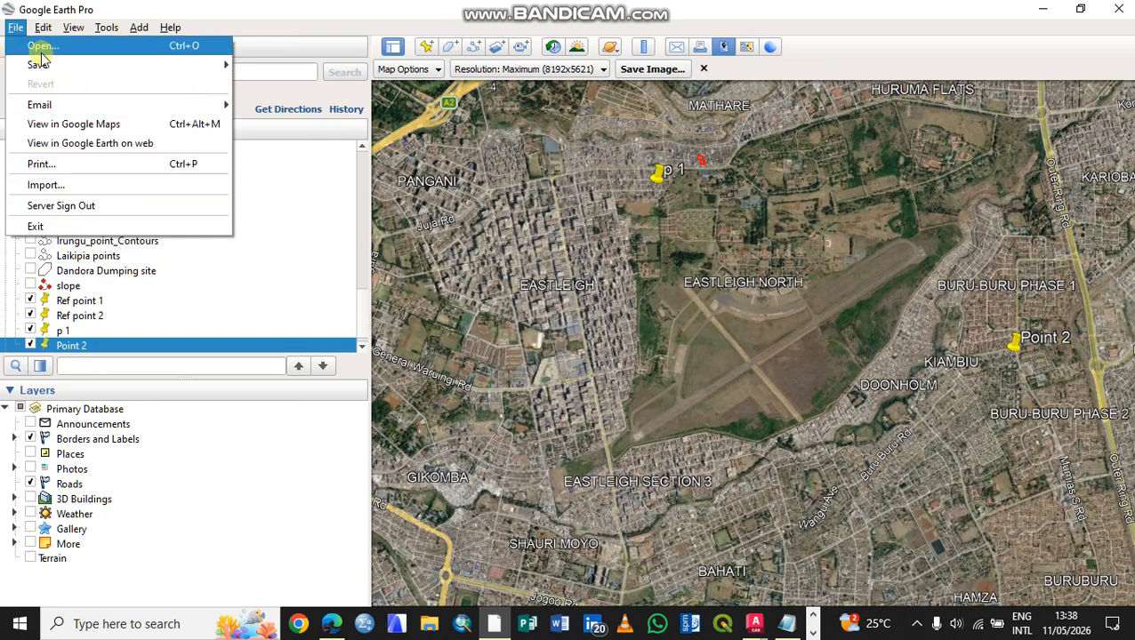
mouse_move(40, 64)
click(258, 122)
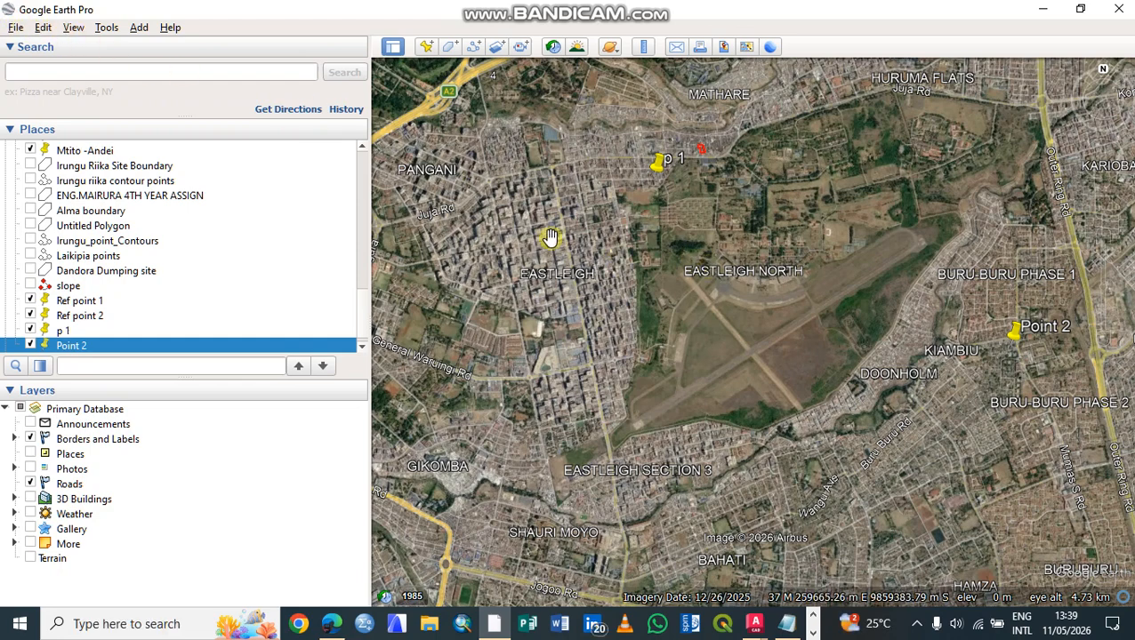
Step: Save the map view with both placemarks as a maximum-resolution (8192x5621) JPEG named Eastleigh2 in the Downloads folder
click(15, 26)
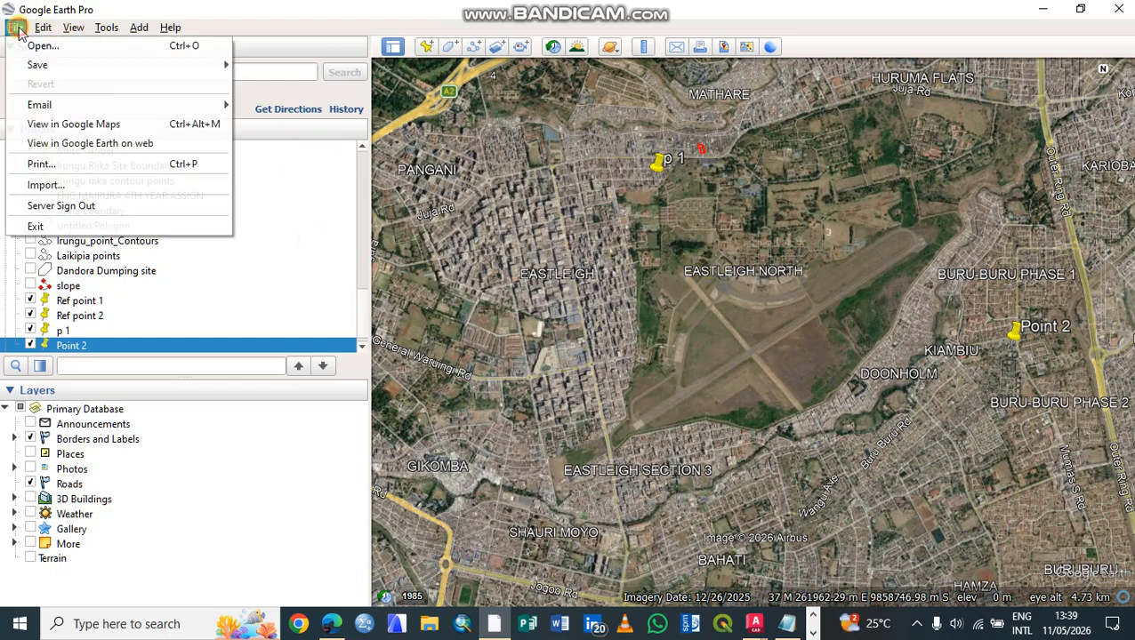
mouse_move(209, 67)
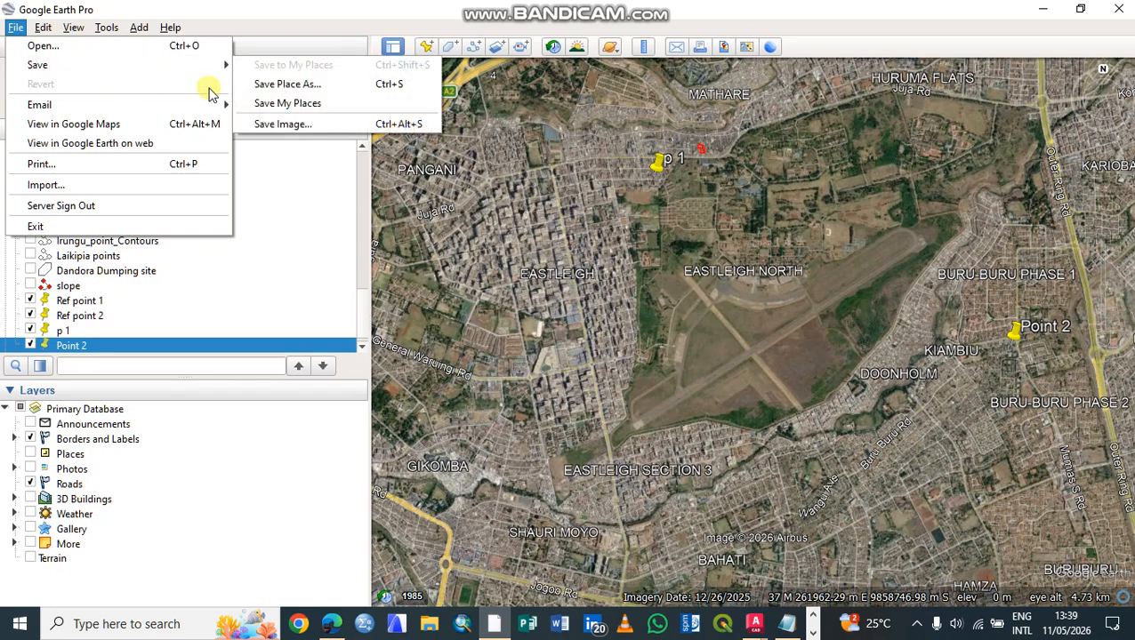
click(307, 124)
click(411, 69)
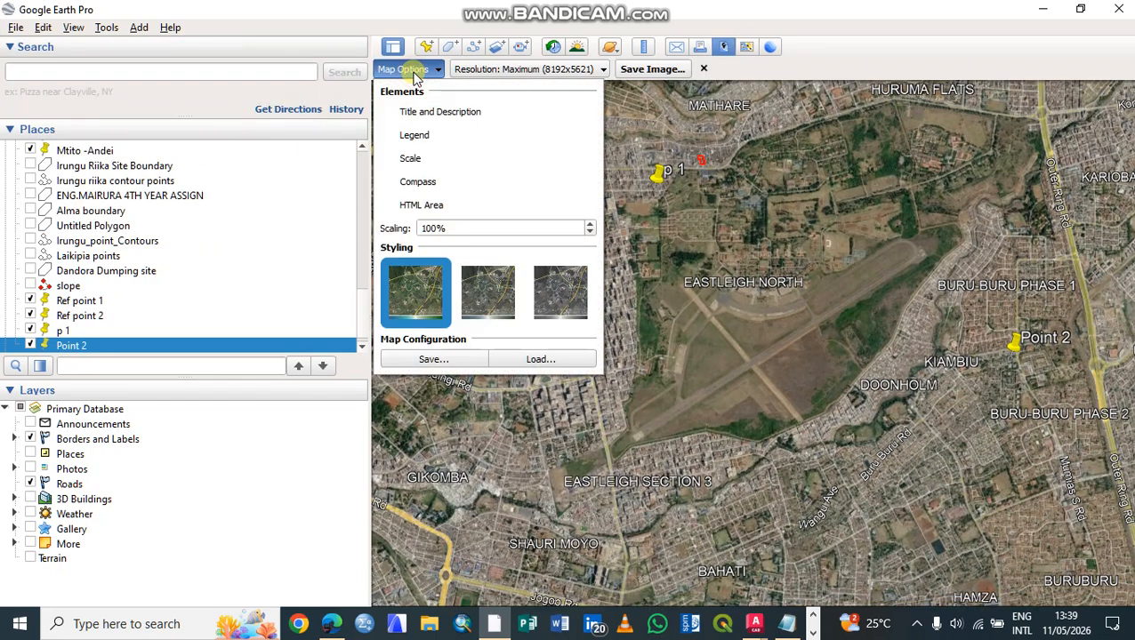
click(492, 71)
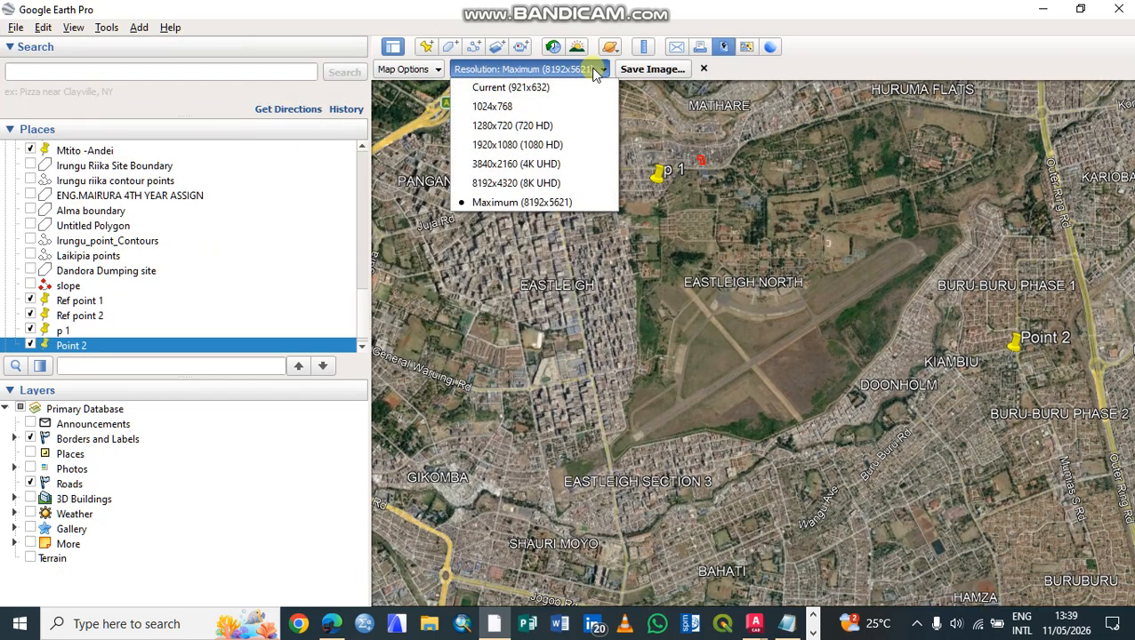
click(648, 71)
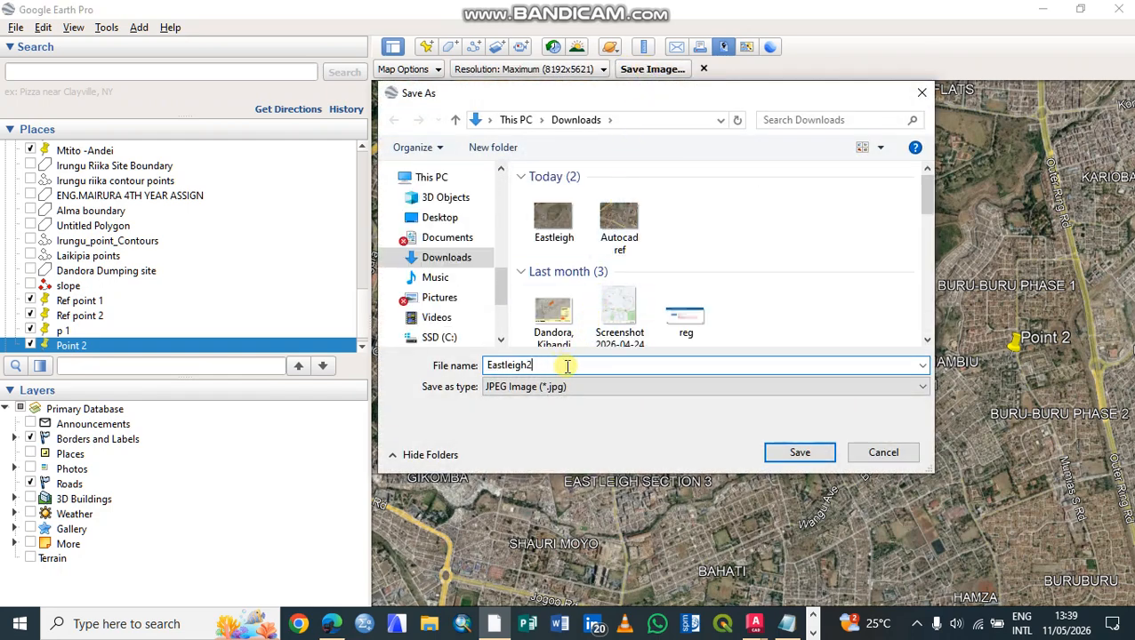
click(802, 453)
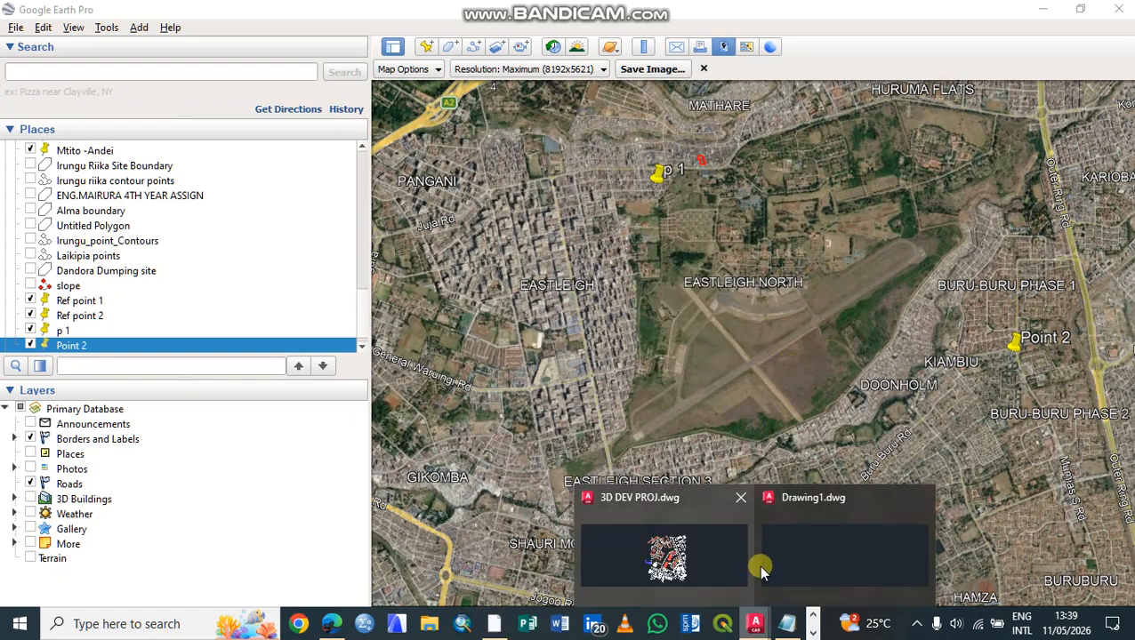
Step: Switch to Drawing1 in AutoCAD and draw a circle with a radius of about 534 units
click(791, 554)
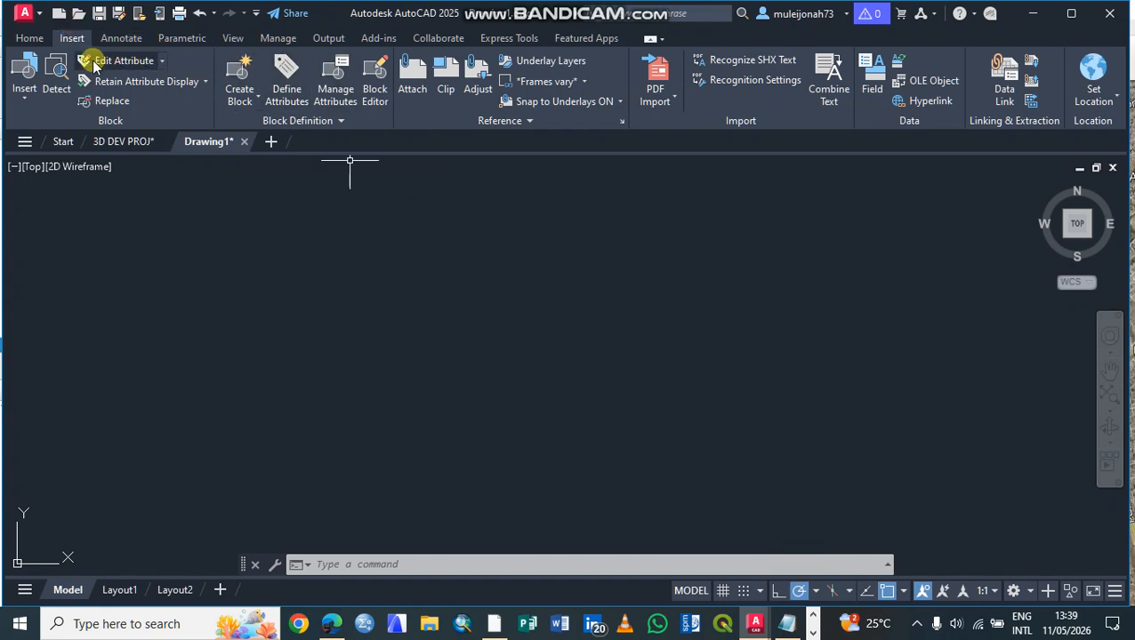
click(32, 38)
click(102, 71)
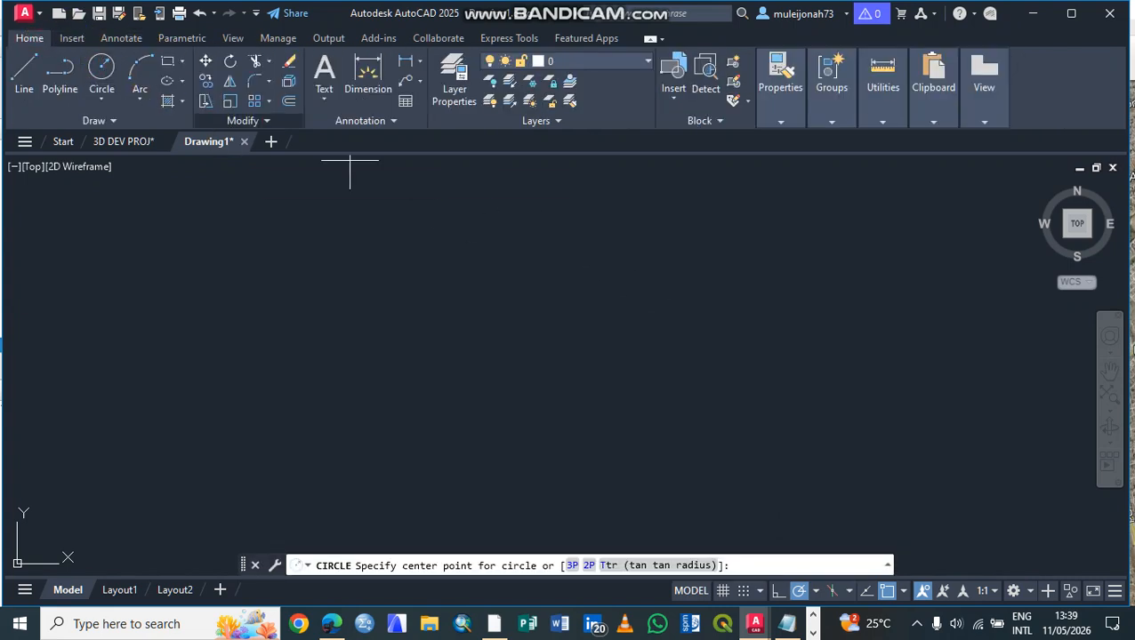
click(308, 336)
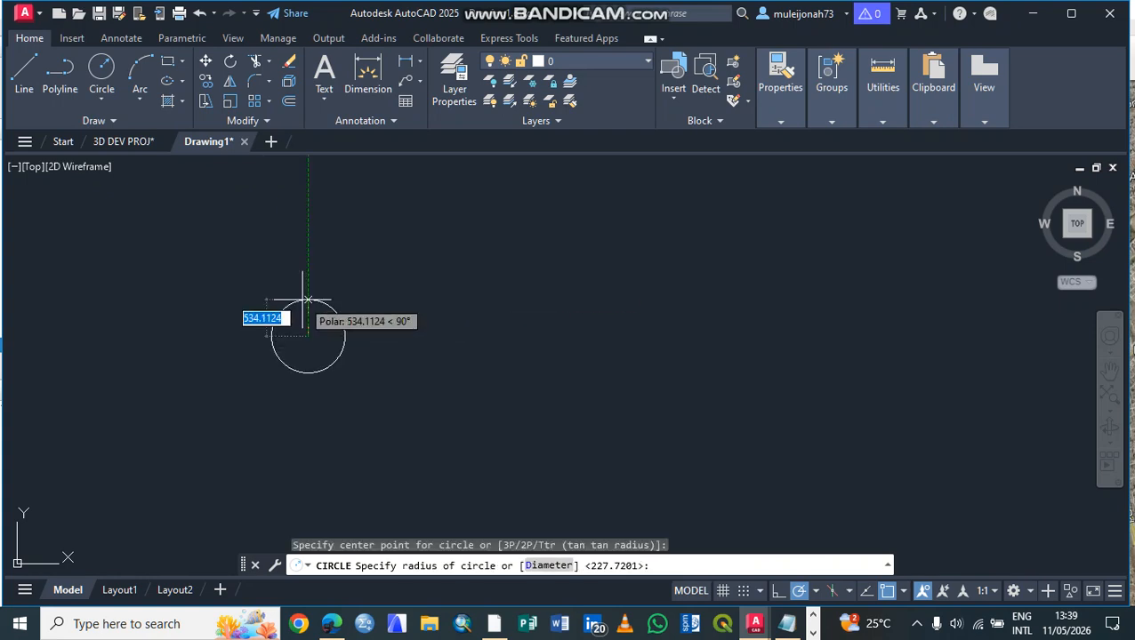
click(307, 300)
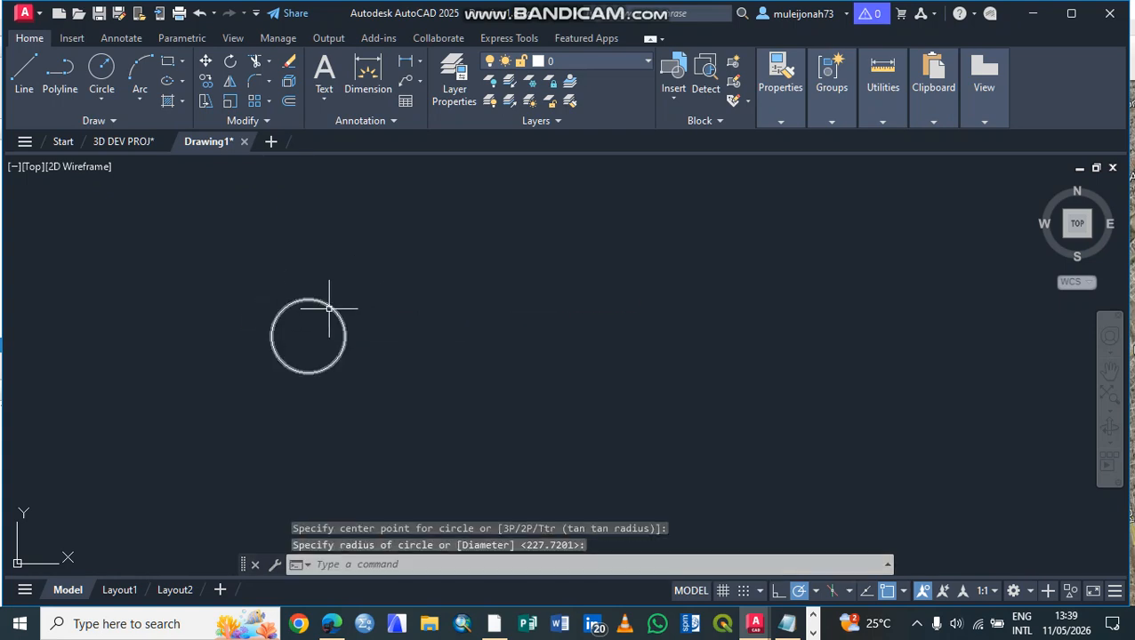
Step: Set the circle's center X to point 1's easting, 261235.45, copied from the Notepad notes
click(329, 310)
right_click(331, 312)
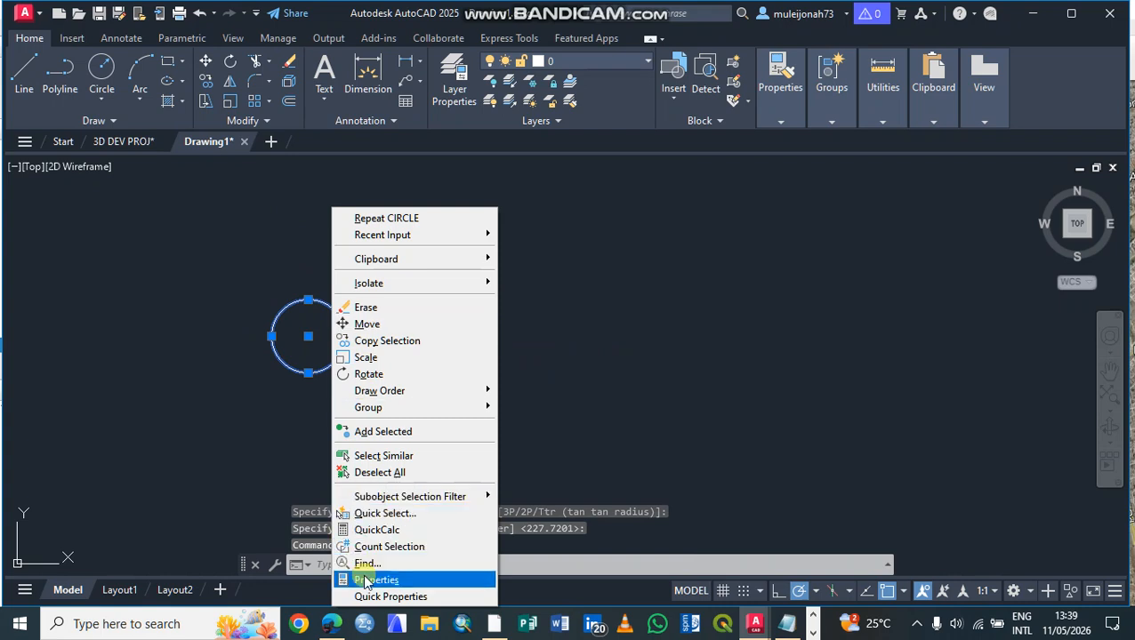
click(364, 580)
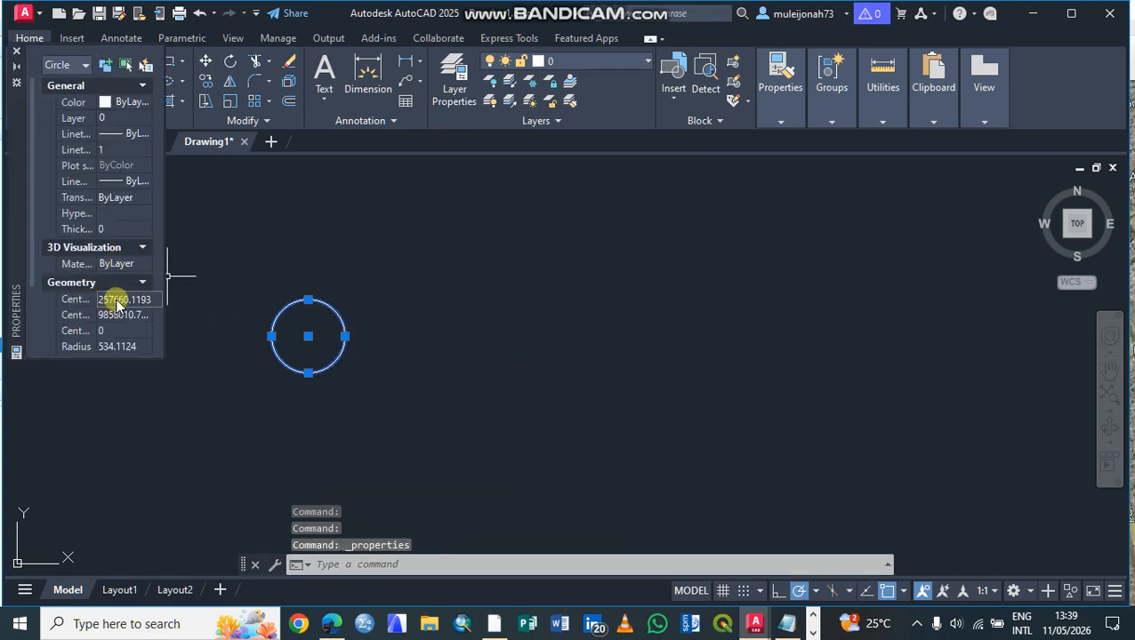
click(125, 299)
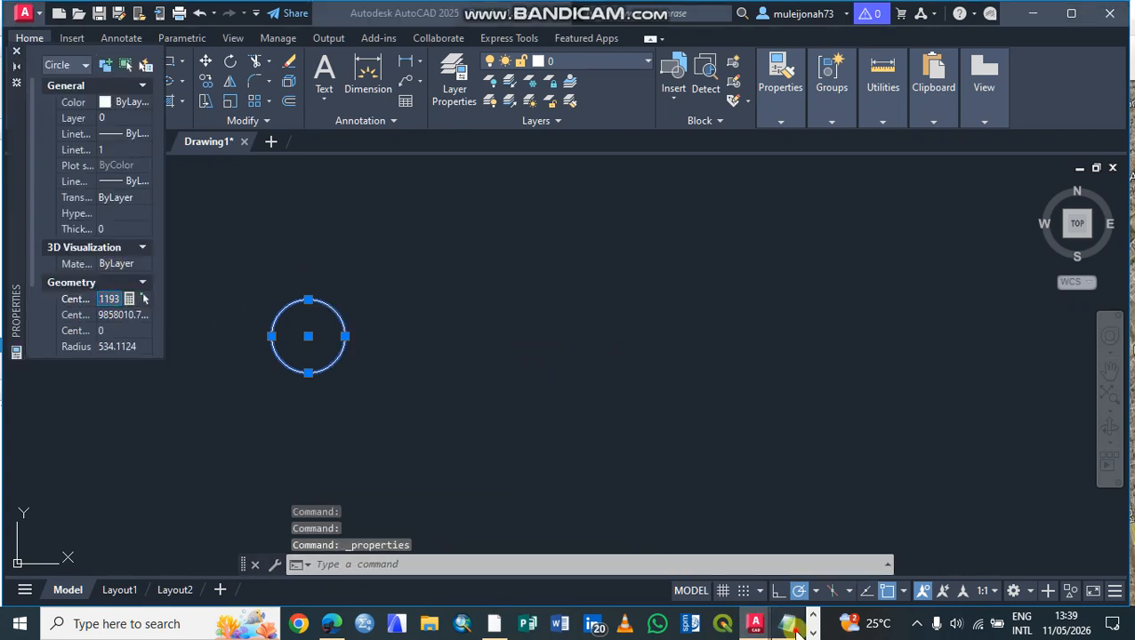
click(788, 623)
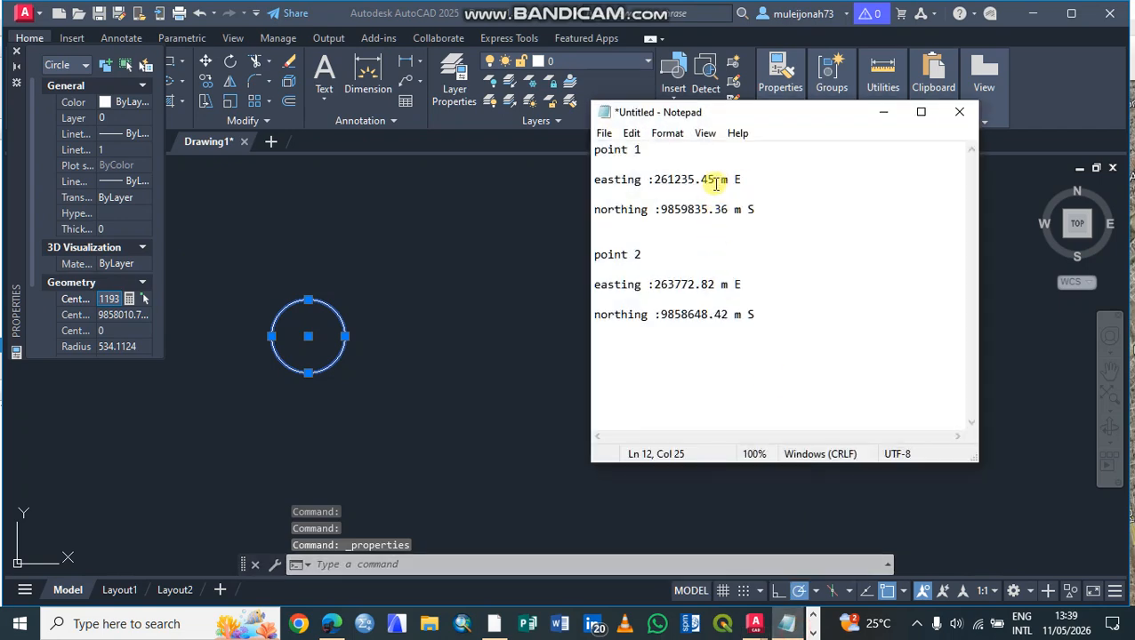
drag(716, 182, 657, 176)
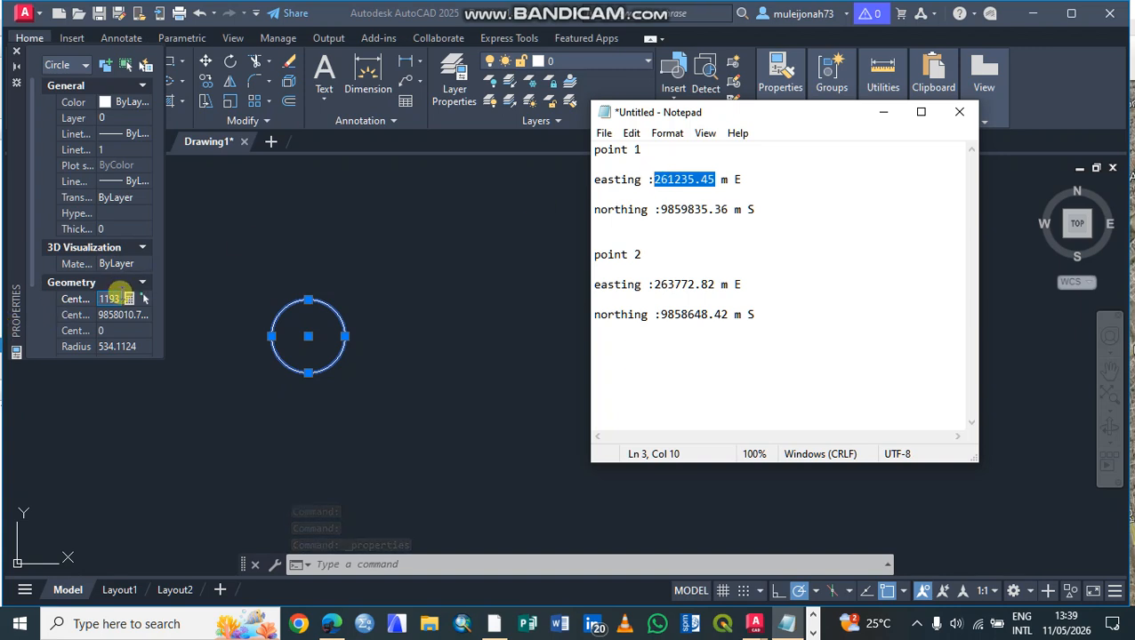
click(117, 298)
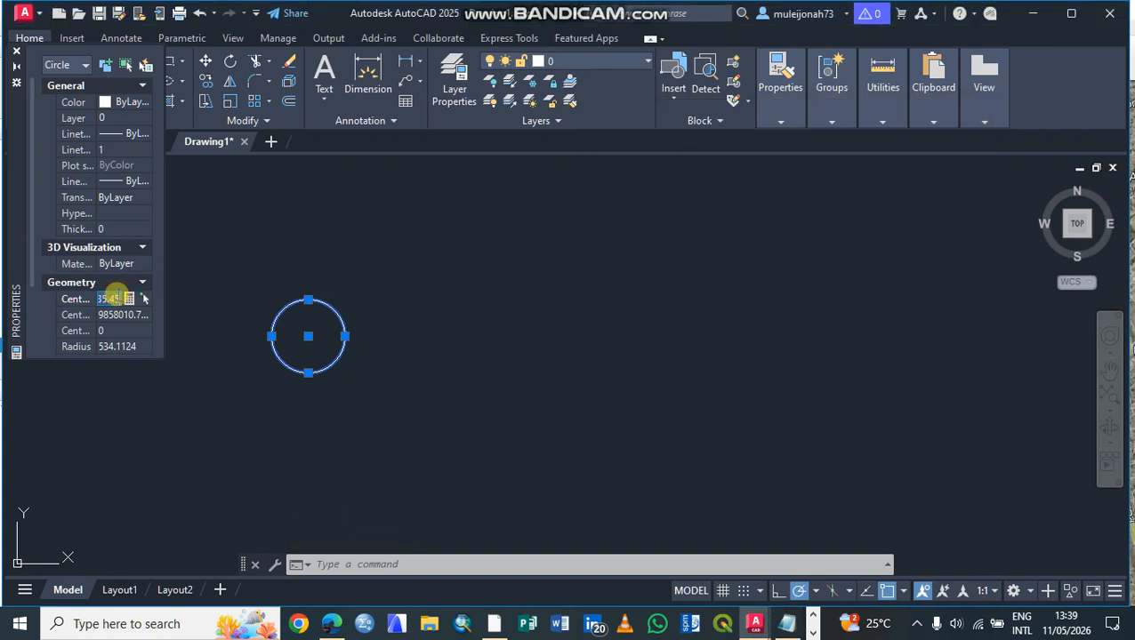
Step: Set the circle's center Y to point 1's northing, 9859835.36, copied from the Notepad notes
click(116, 315)
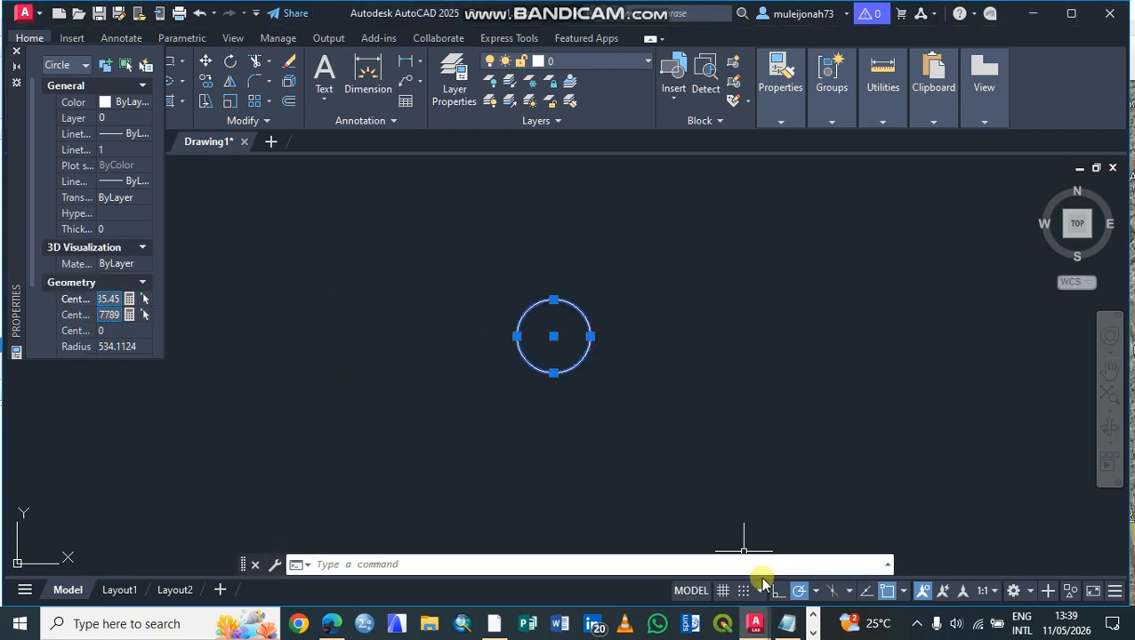
click(786, 623)
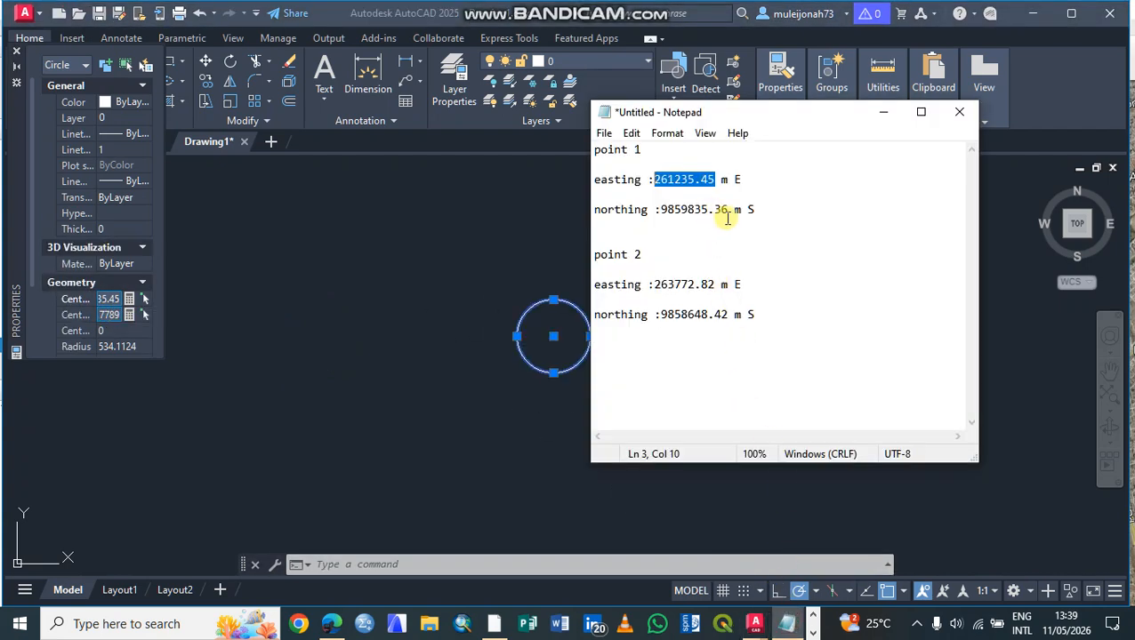
drag(728, 211, 669, 213)
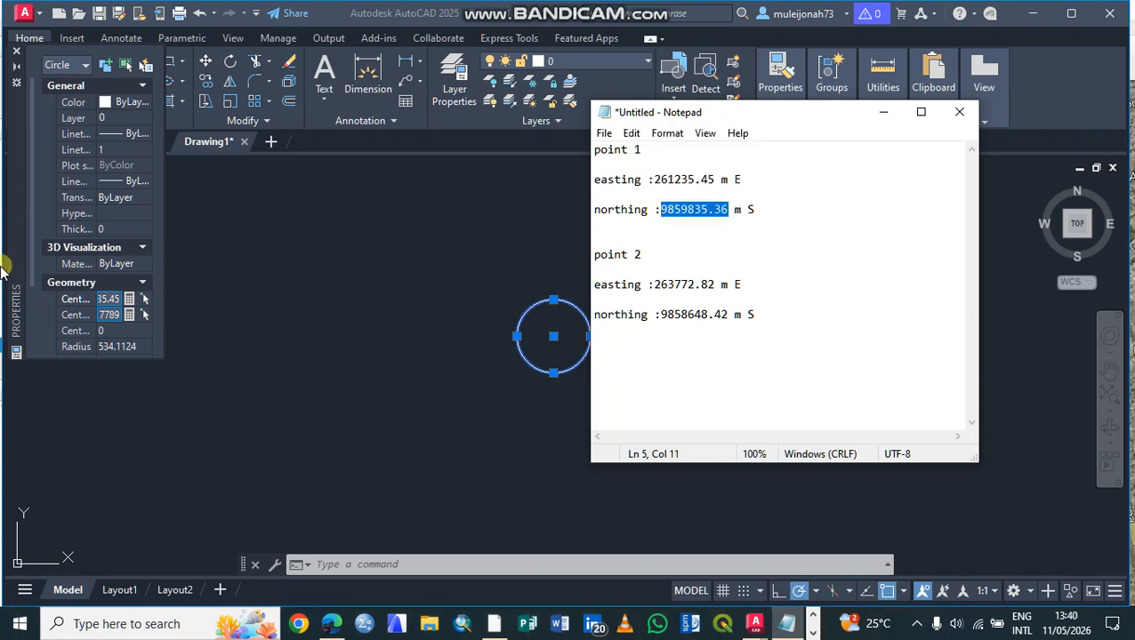
click(109, 317)
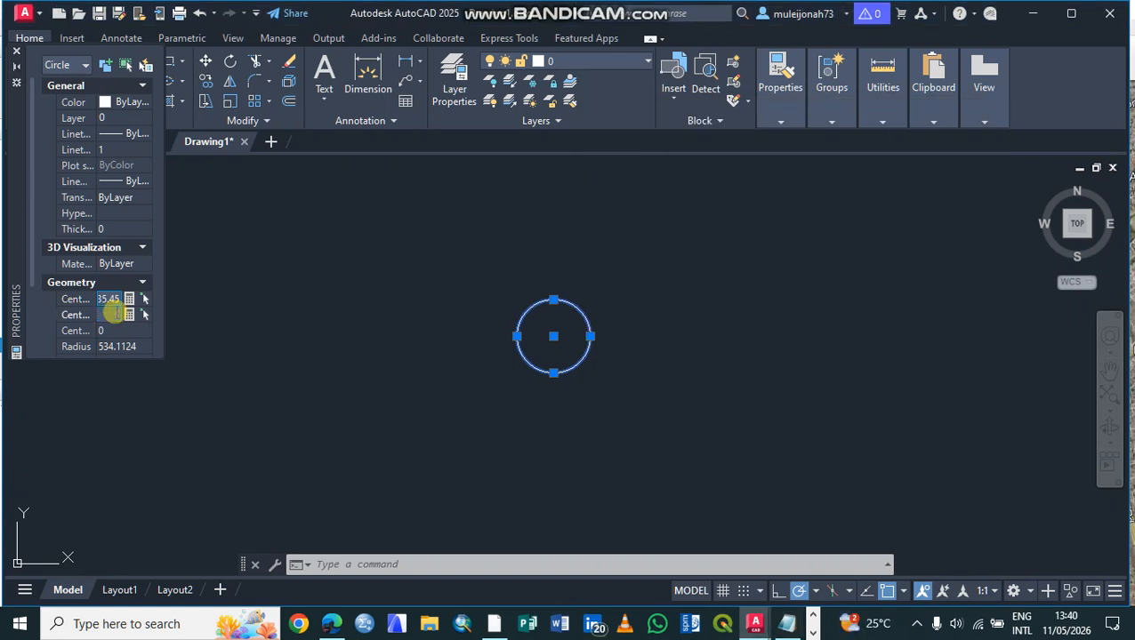
click(114, 315)
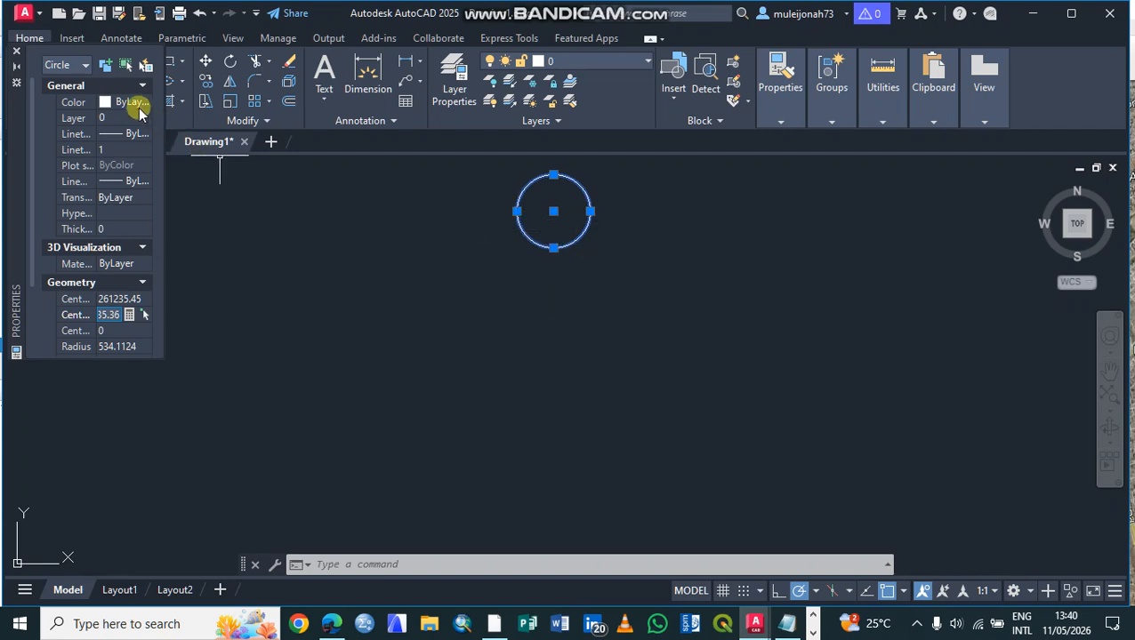
Step: Change the point 1 circle's color to Red, then deselect it and close its properties
click(132, 105)
click(125, 105)
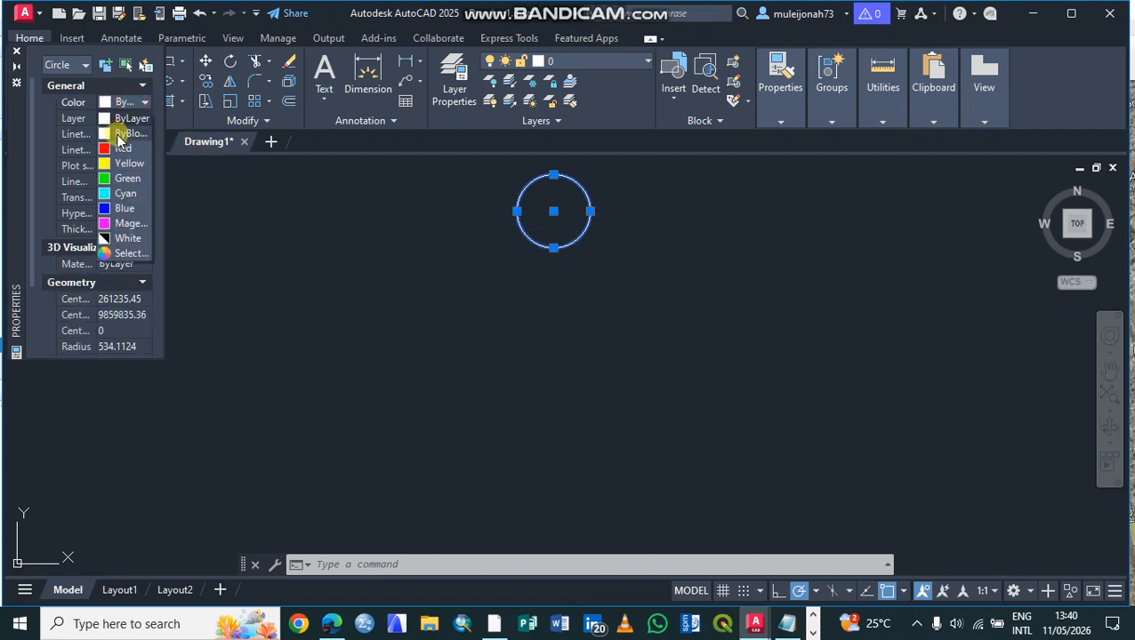
click(114, 148)
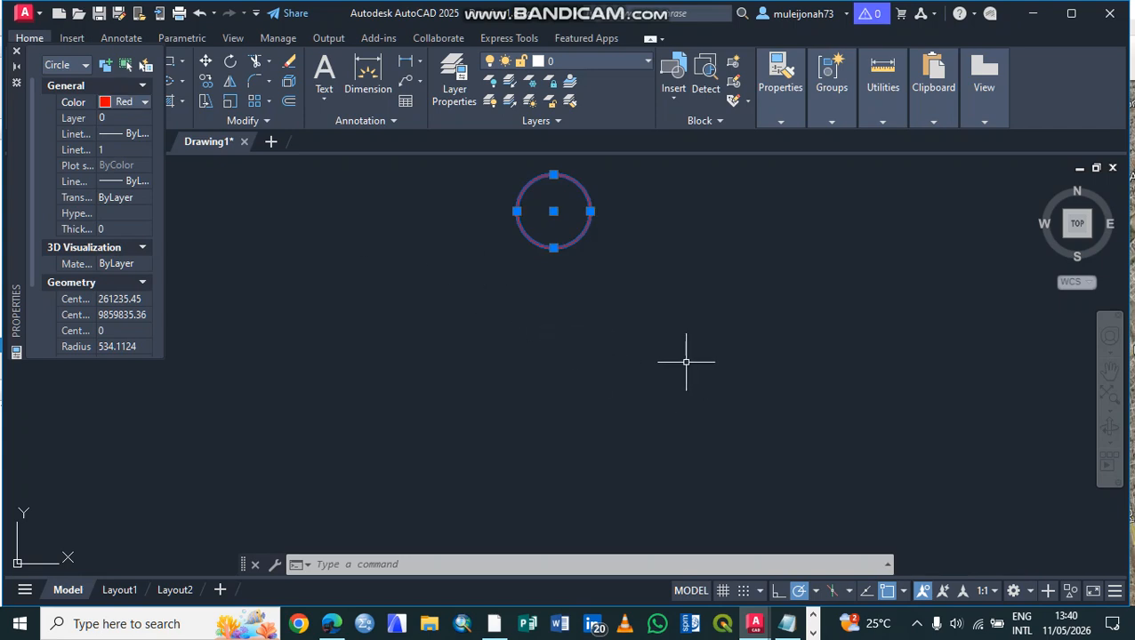
key(Escape)
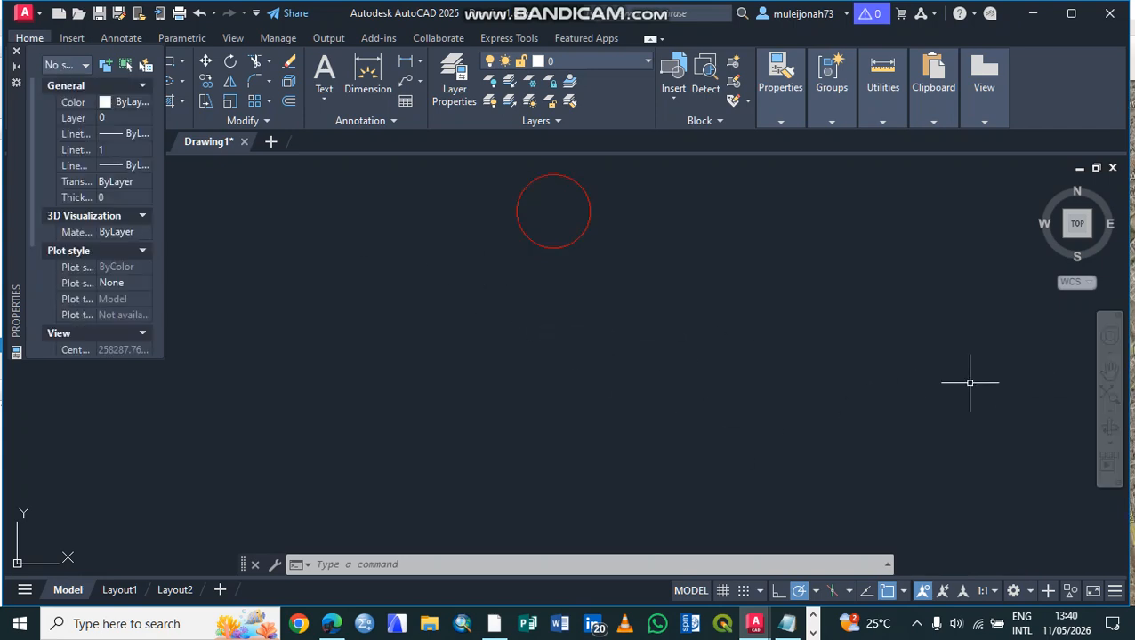
click(16, 51)
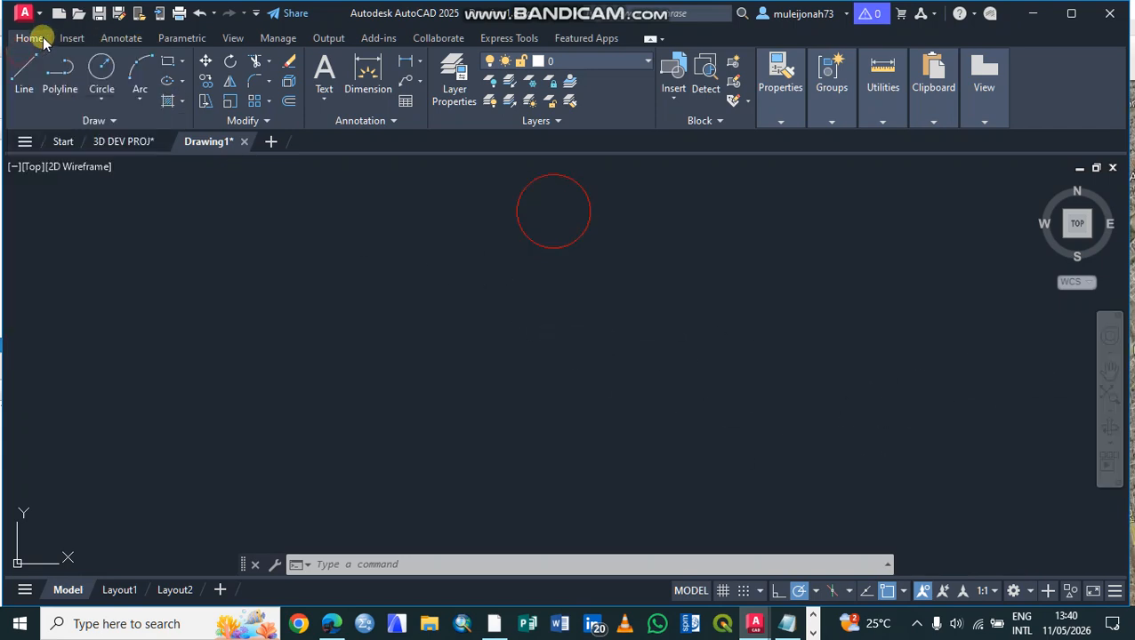
Step: Draw a second circle with a radius of about 789 units, below and to the left of the red circle
click(101, 66)
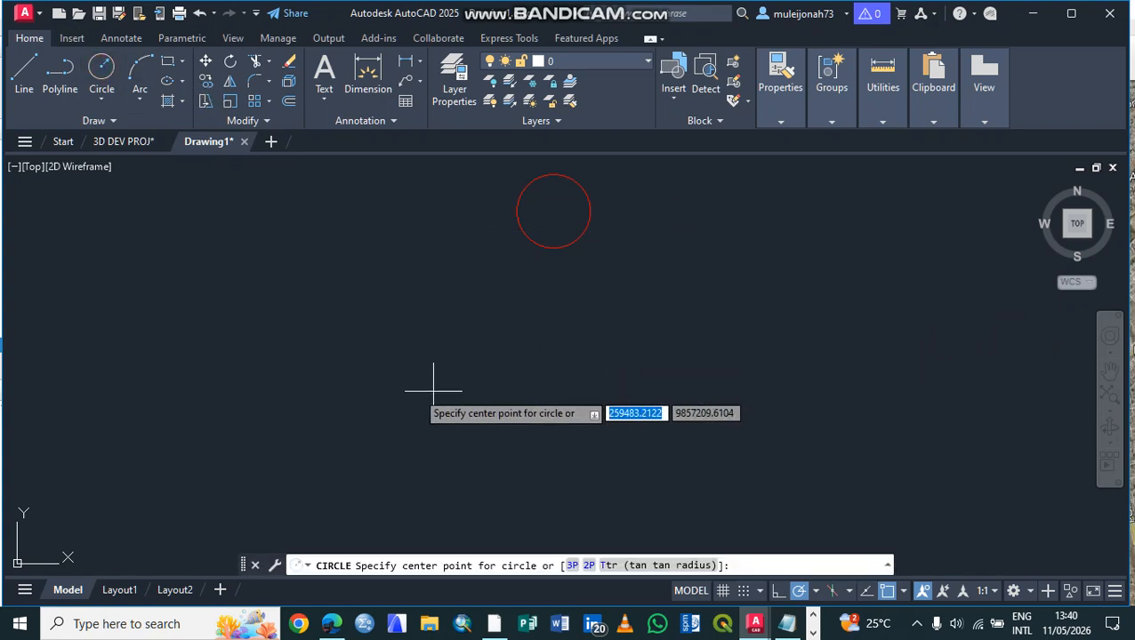
click(341, 361)
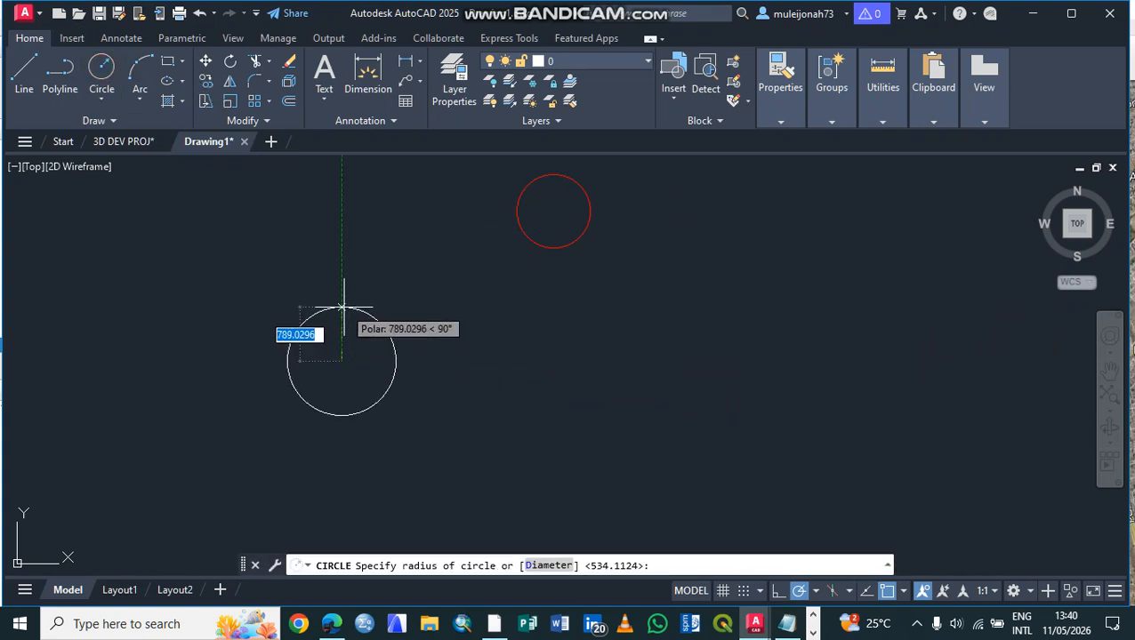
click(343, 308)
Step: Enter point 2's easting, 263772.82, from the Notepad notes as the second circle's center X
click(346, 304)
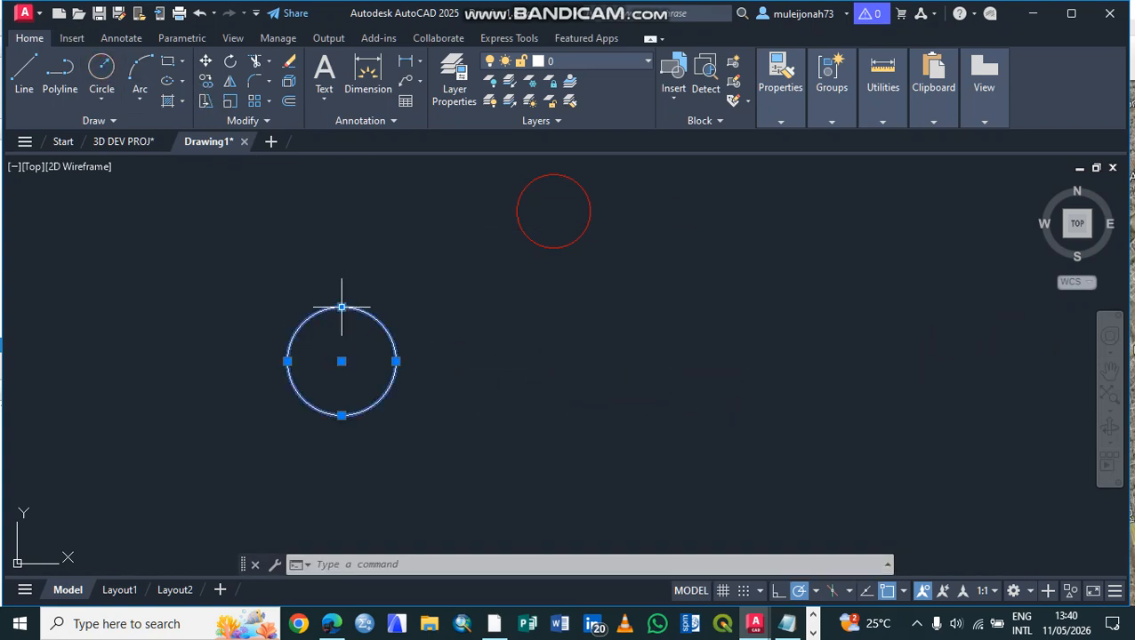
right_click(345, 304)
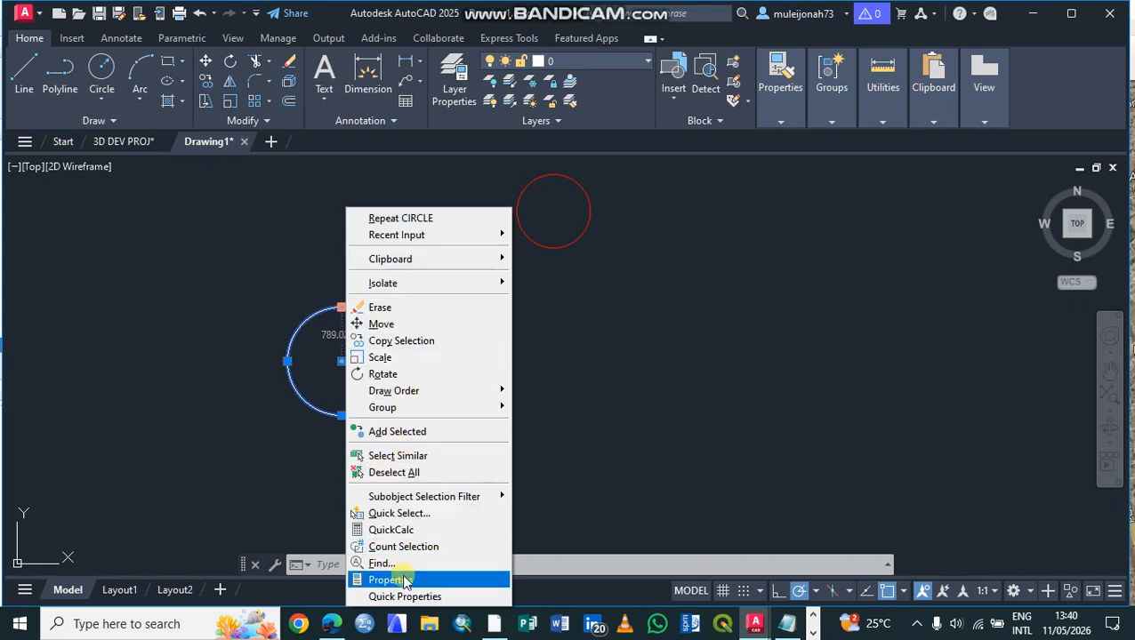
click(405, 581)
click(110, 300)
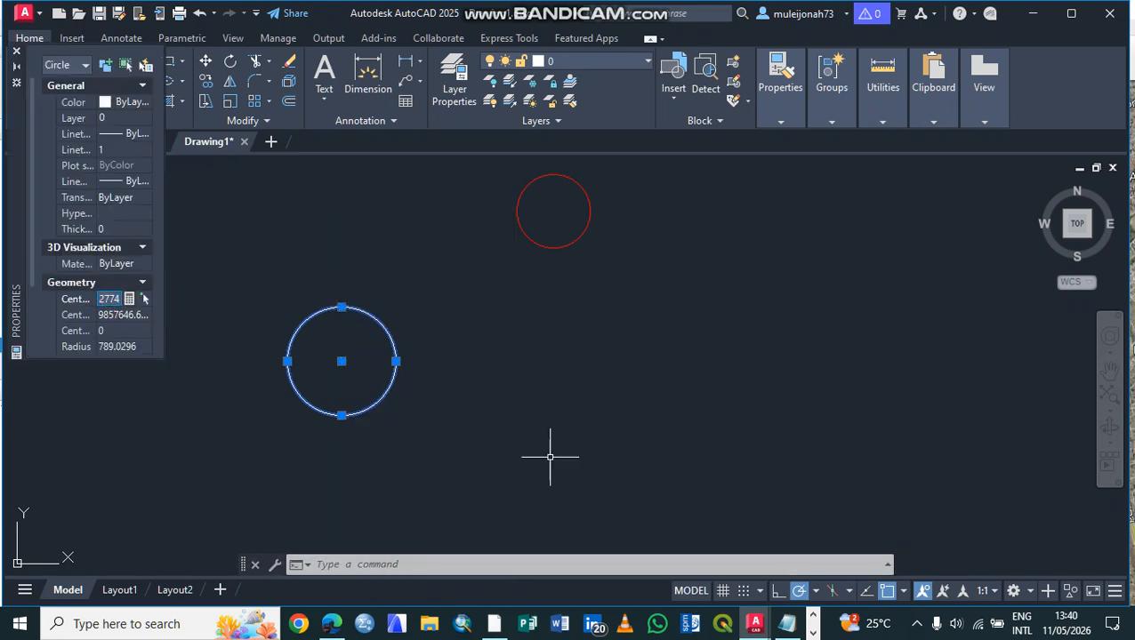
click(787, 624)
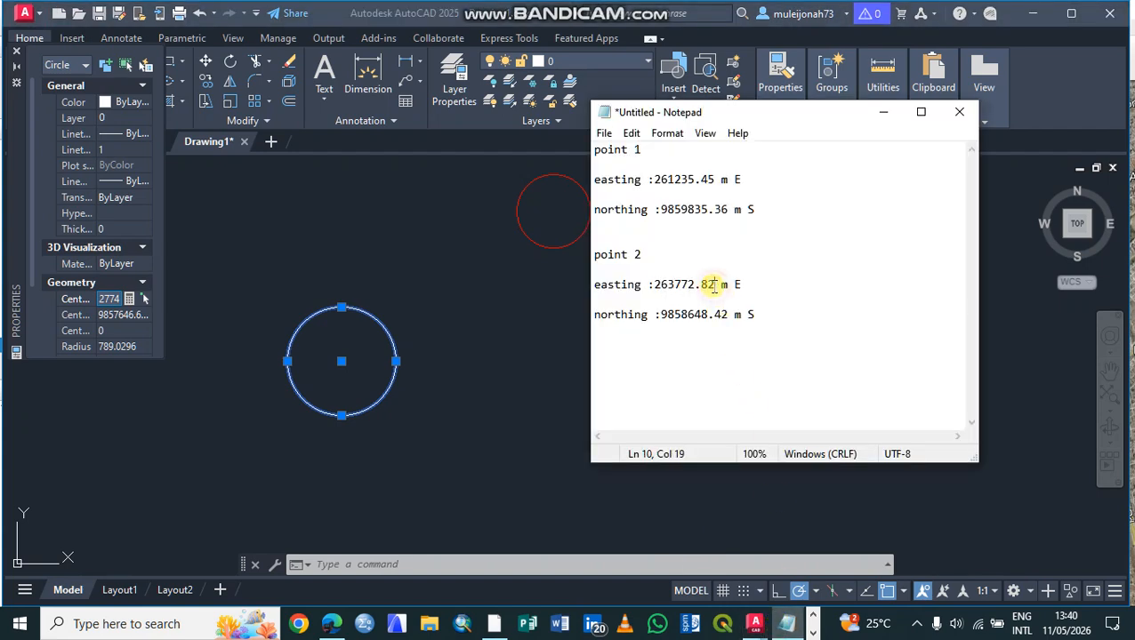
double_click(709, 286)
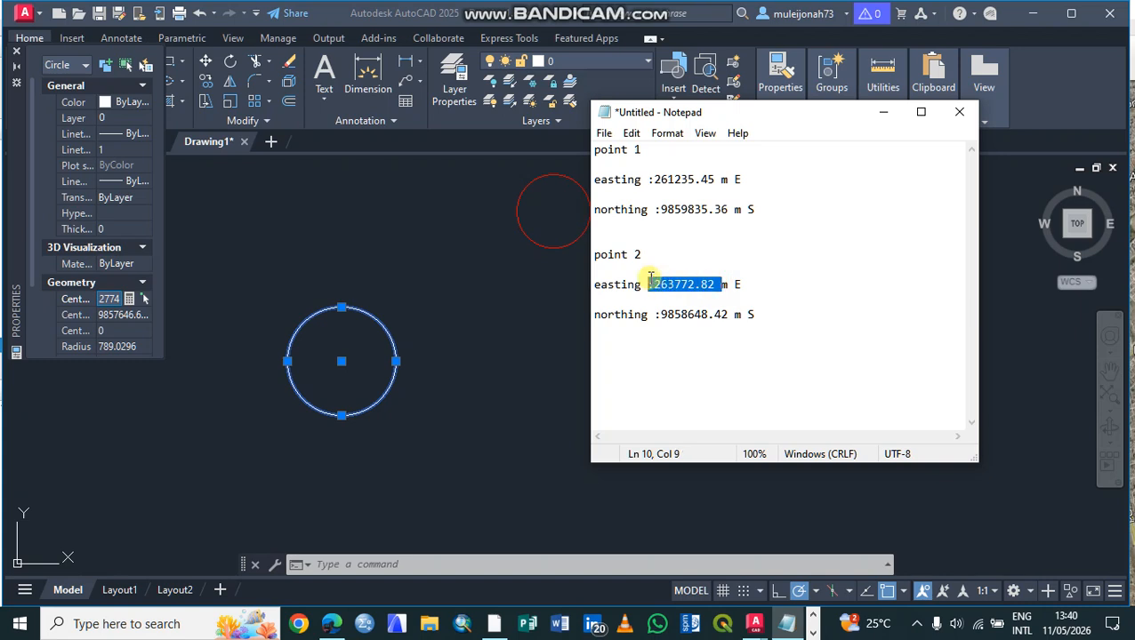
click(653, 282)
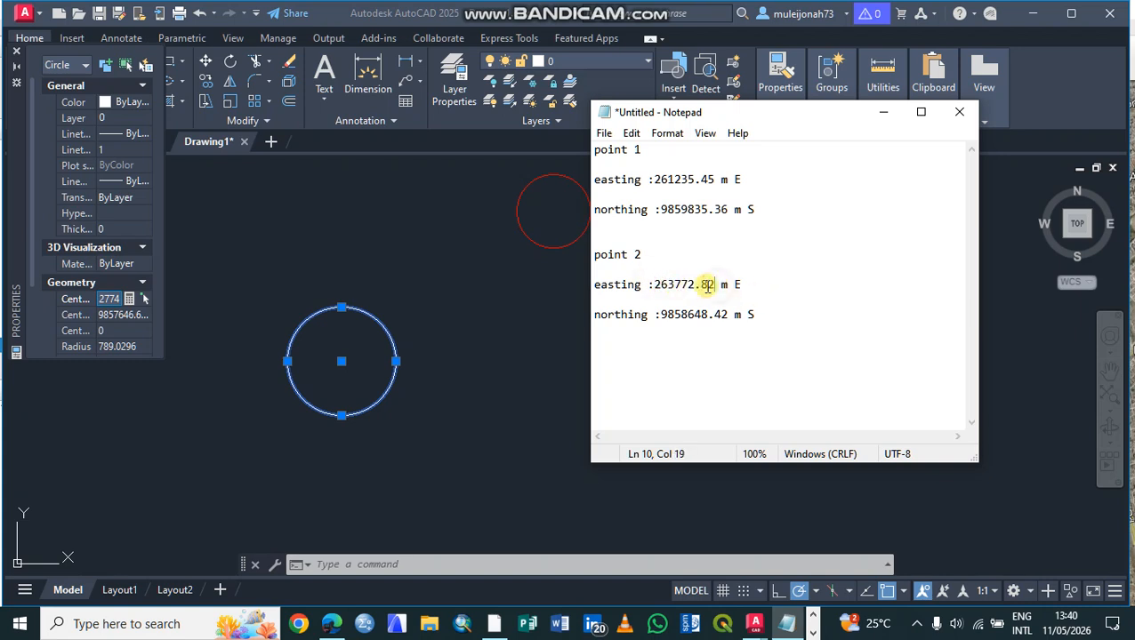
drag(669, 286, 656, 285)
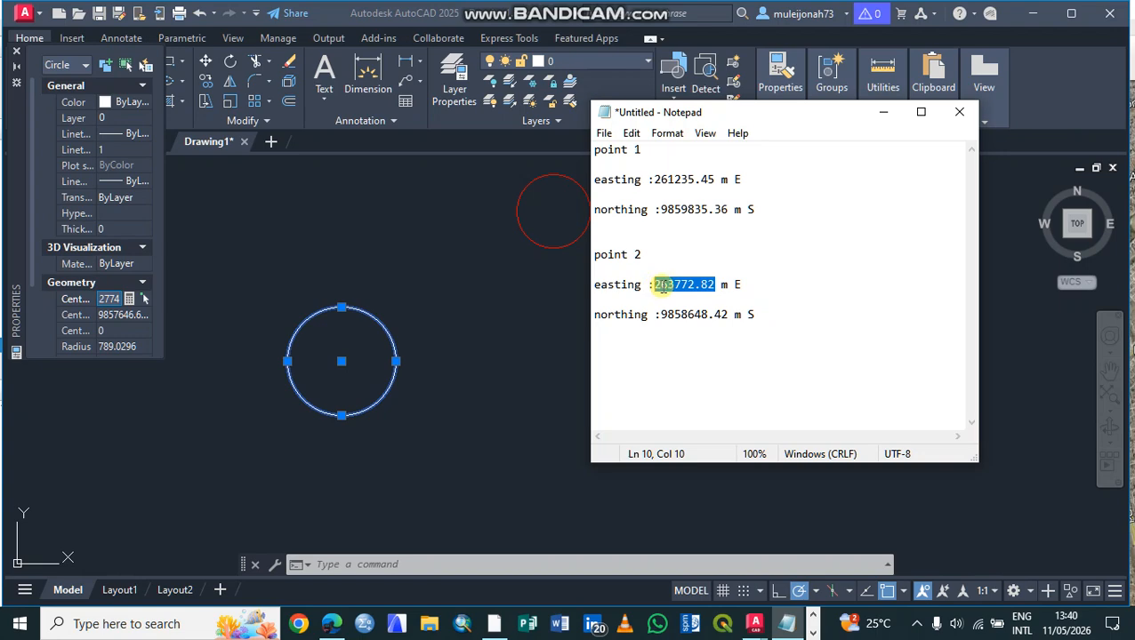
click(108, 299)
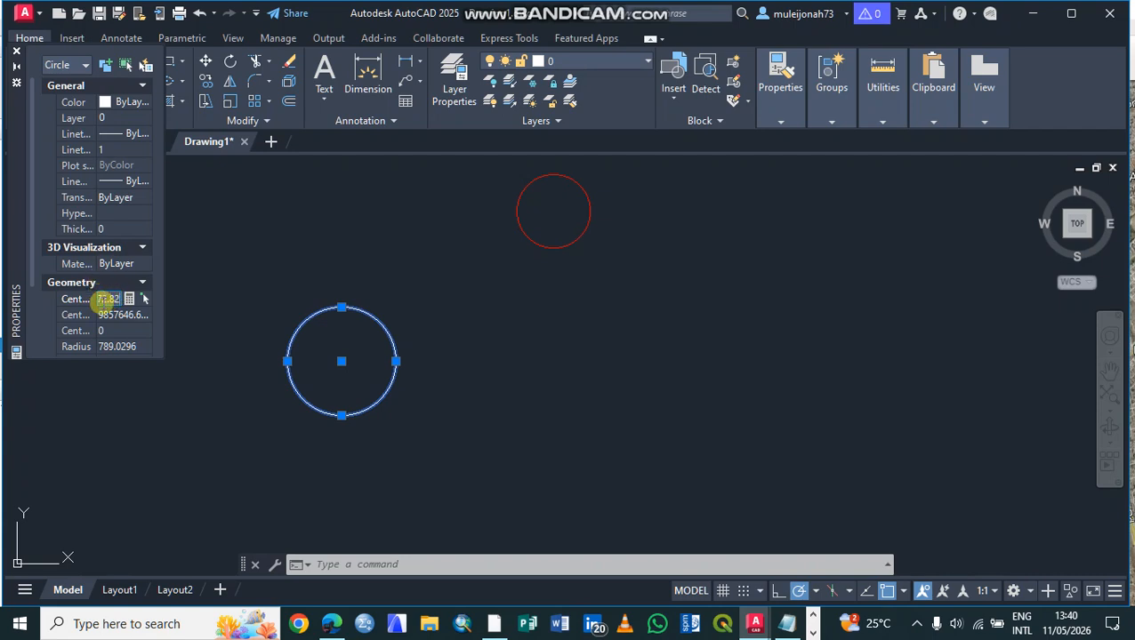
Step: Set the second circle's center Y to point 2's northing, 9858648.42, copied from the Notepad notes, and close its properties
click(108, 315)
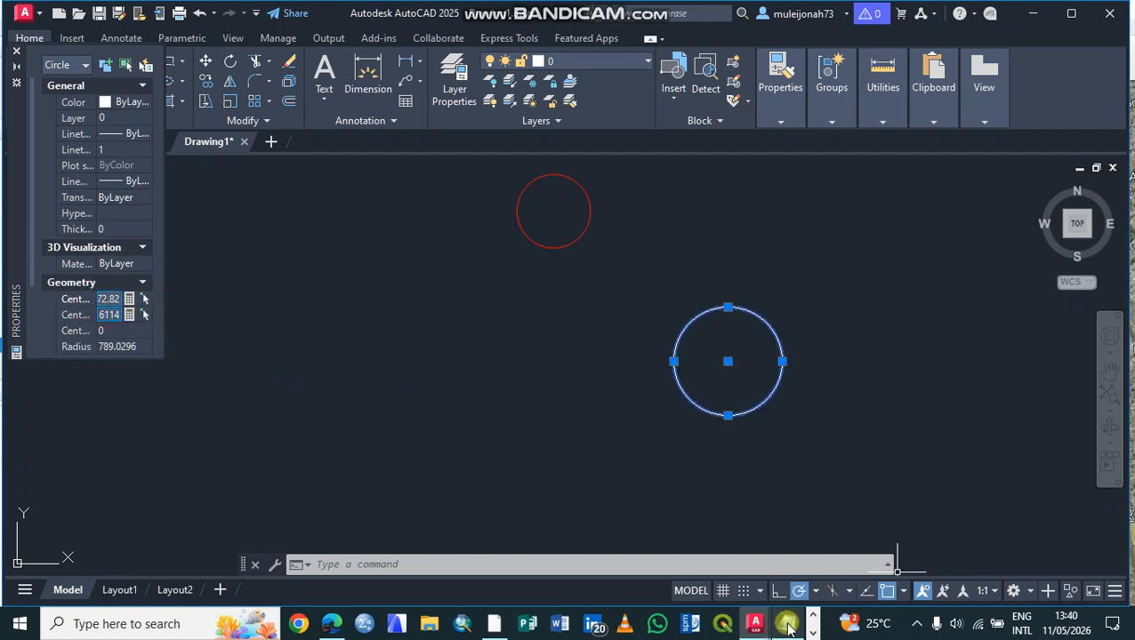
click(787, 624)
double_click(723, 314)
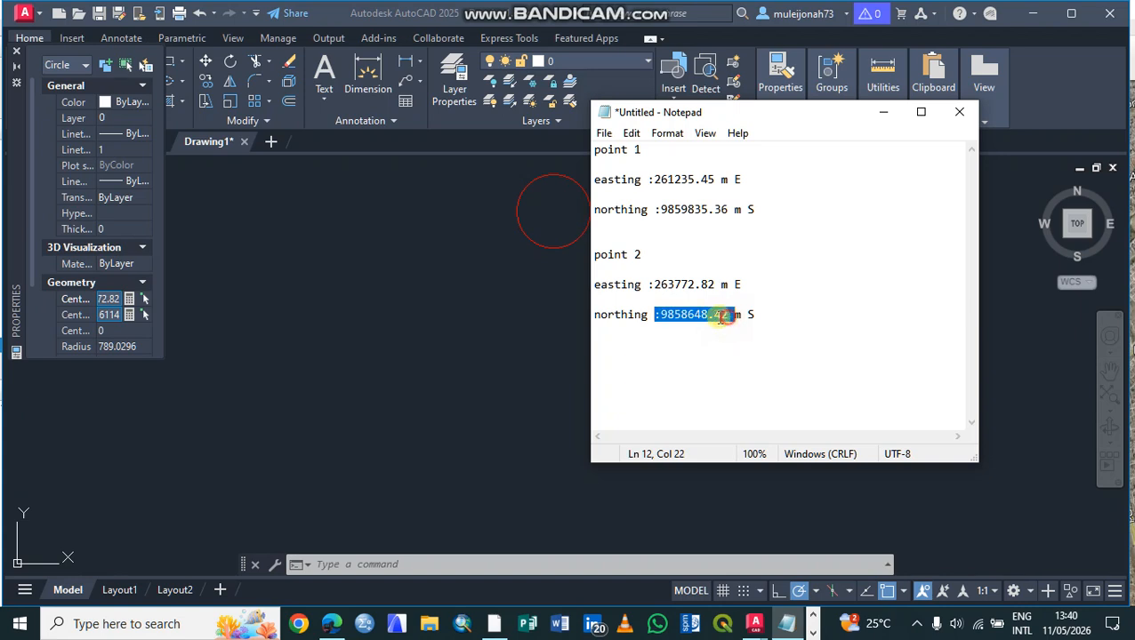
click(661, 314)
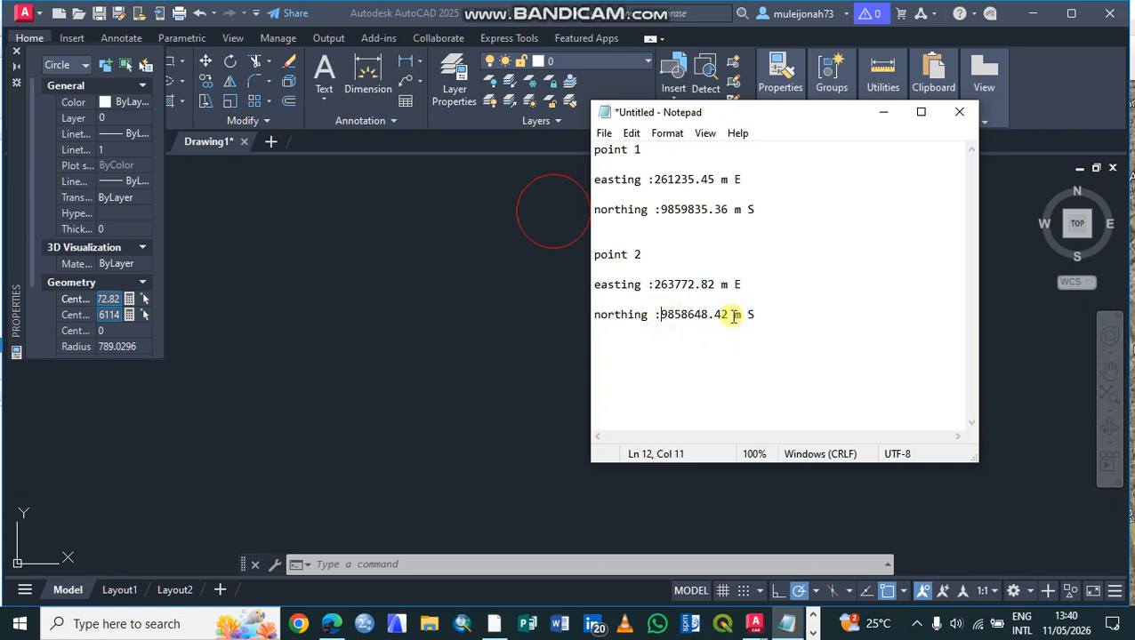
double_click(728, 315)
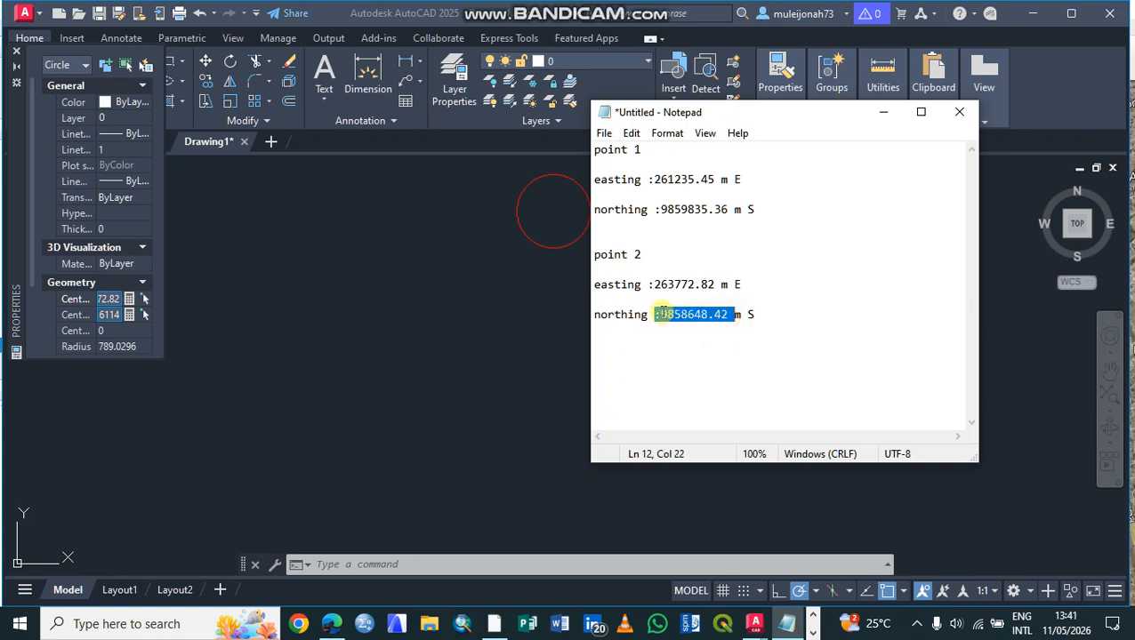
click(662, 314)
double_click(662, 314)
click(662, 314)
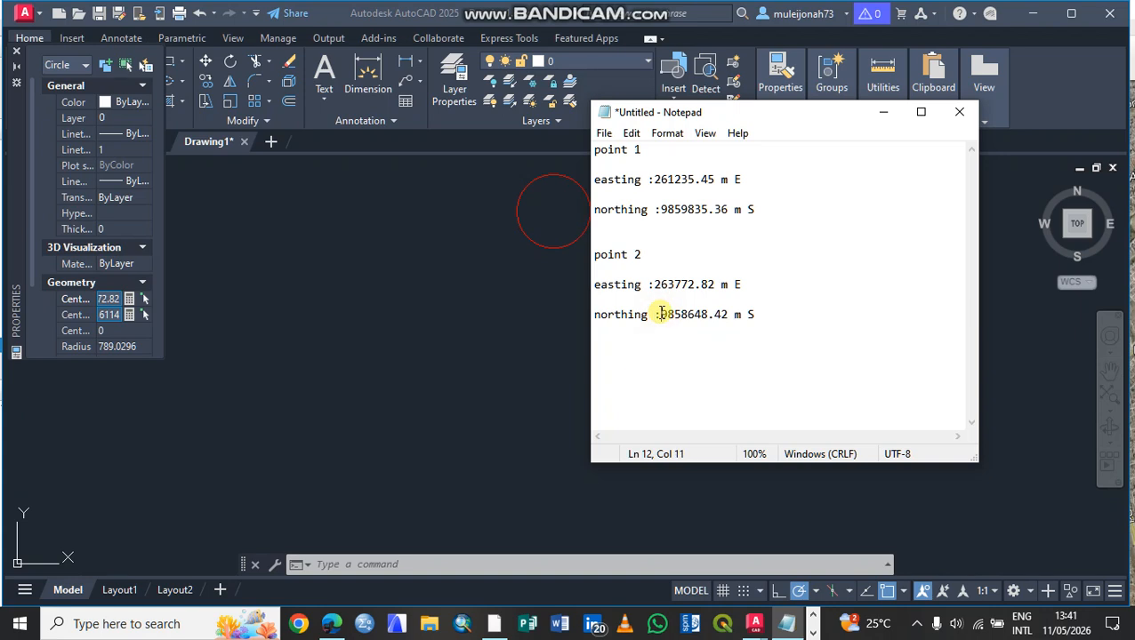
drag(662, 314, 723, 318)
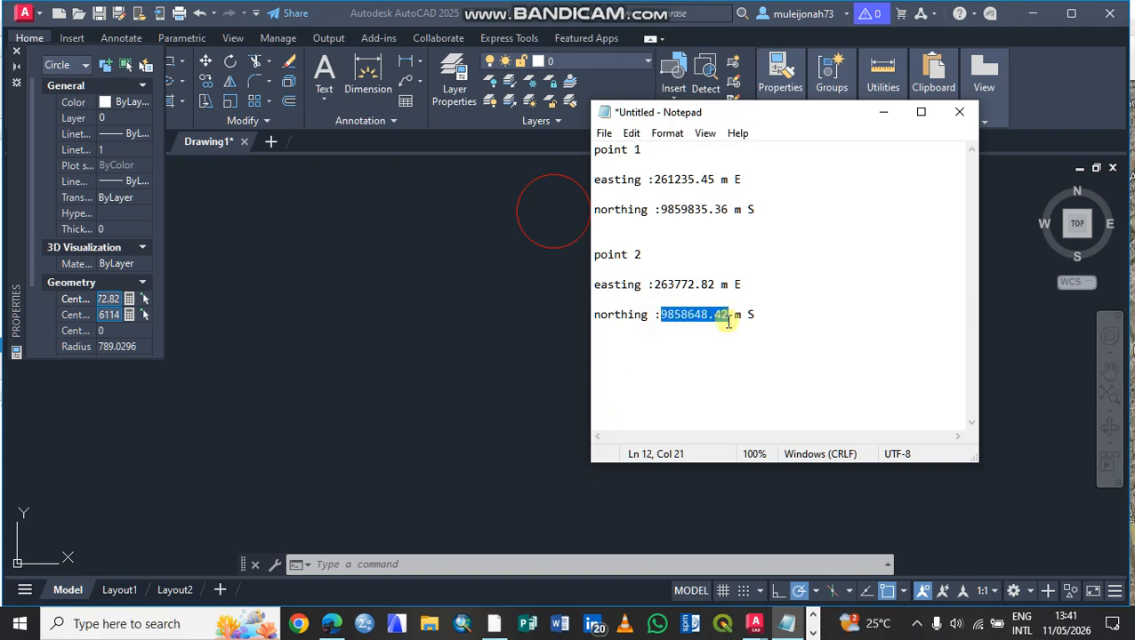
click(108, 315)
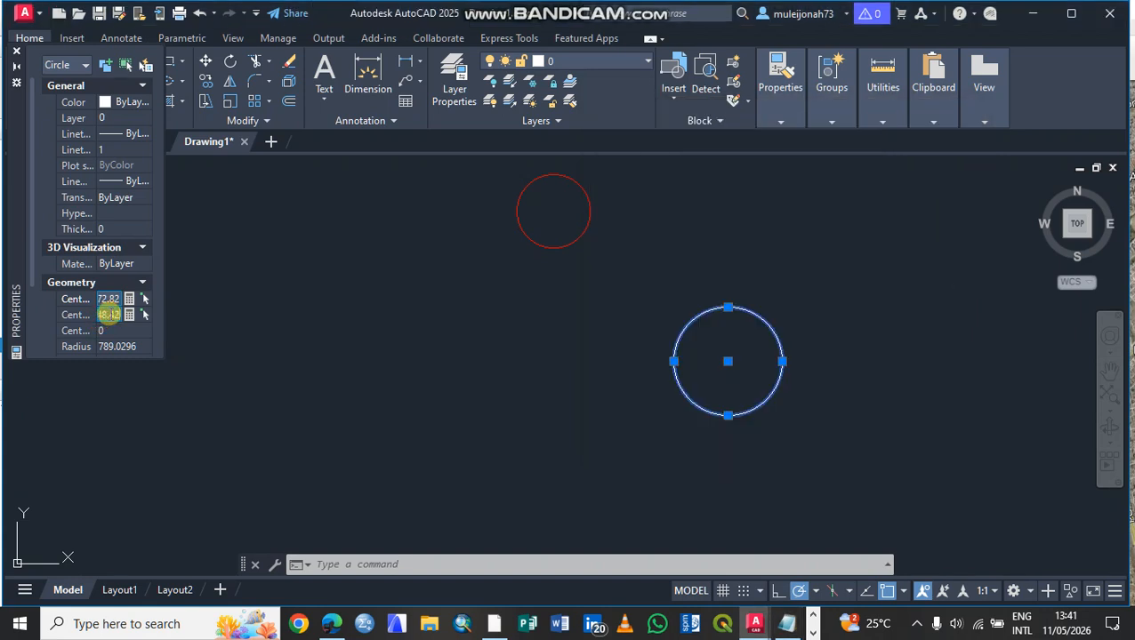
key(Return)
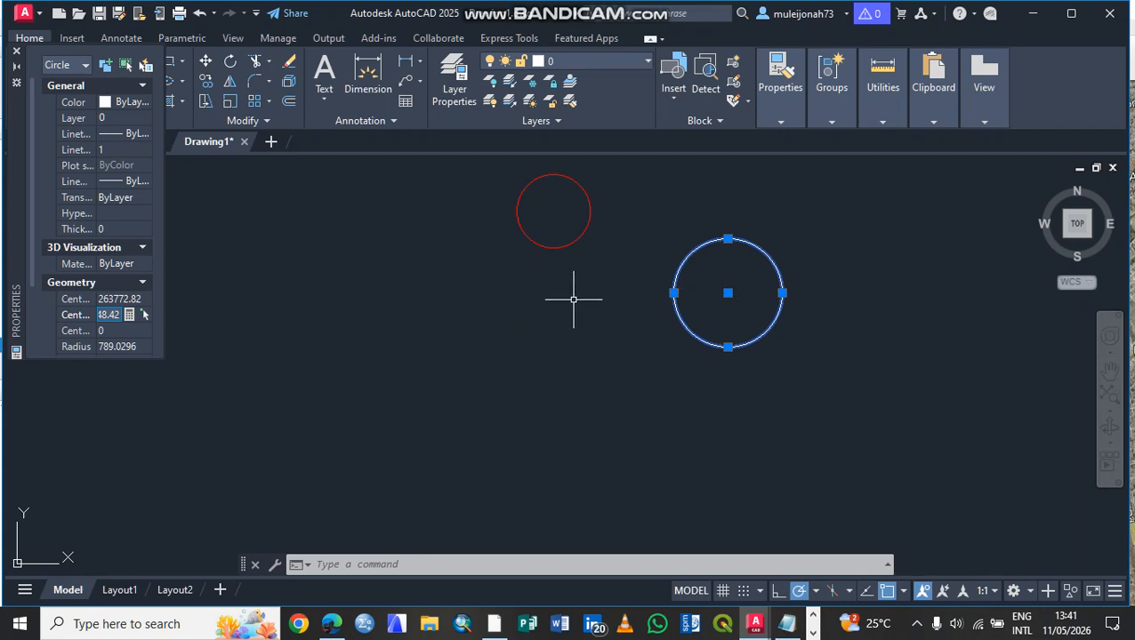
click(16, 51)
key(Escape)
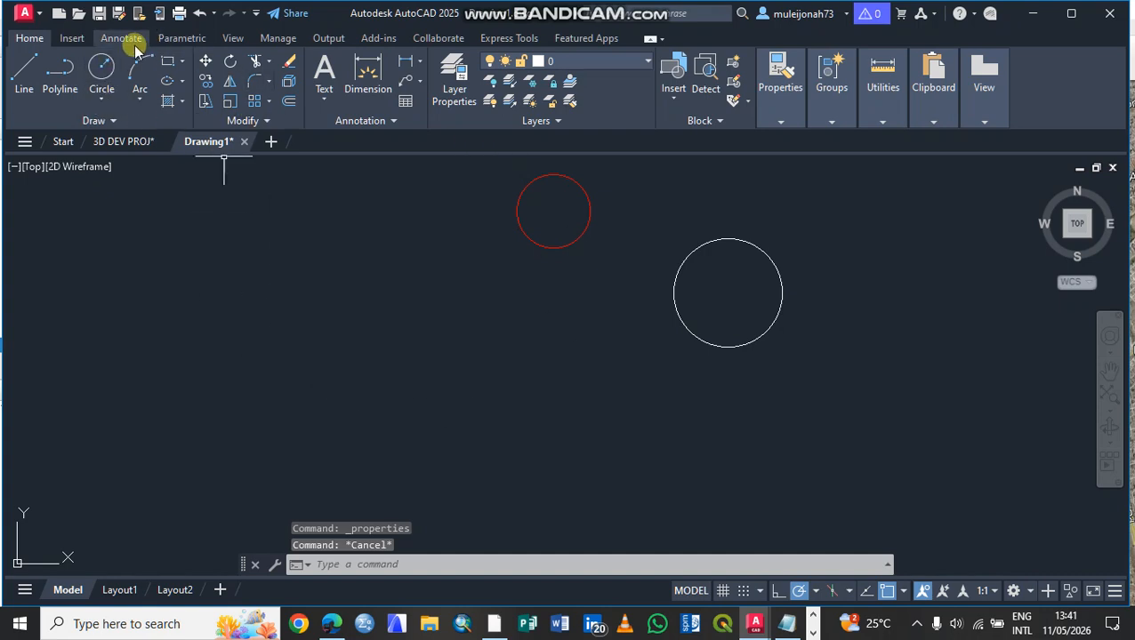
Step: Attach the Eastleigh2 image from Downloads with a relative path, insertion point and scale specified on-screen, and rotation angle 0
click(72, 38)
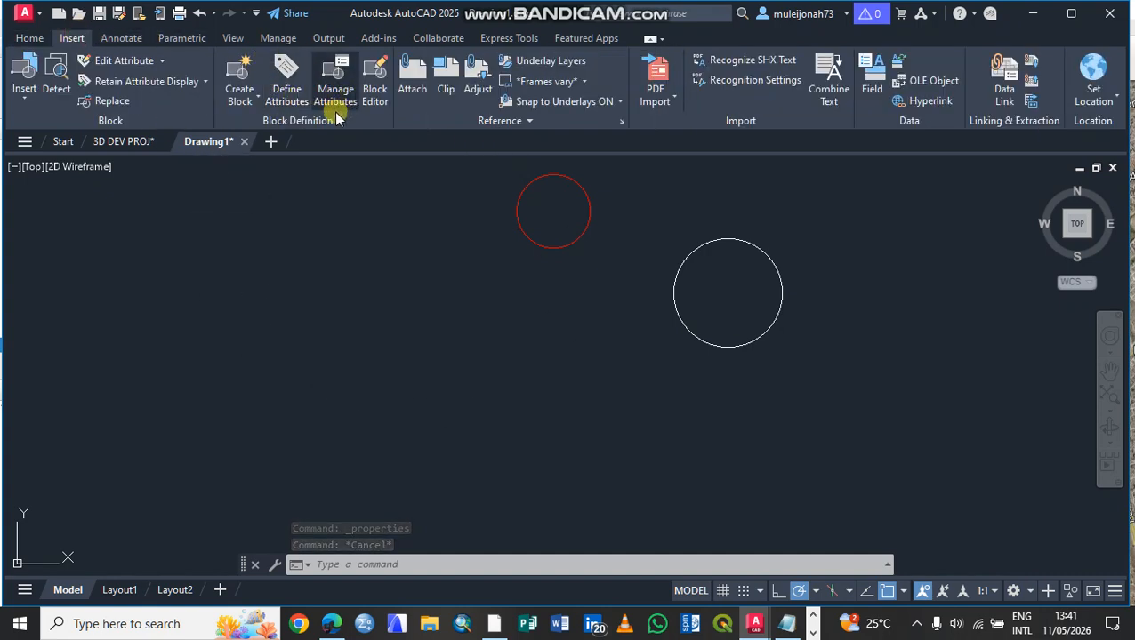
click(415, 87)
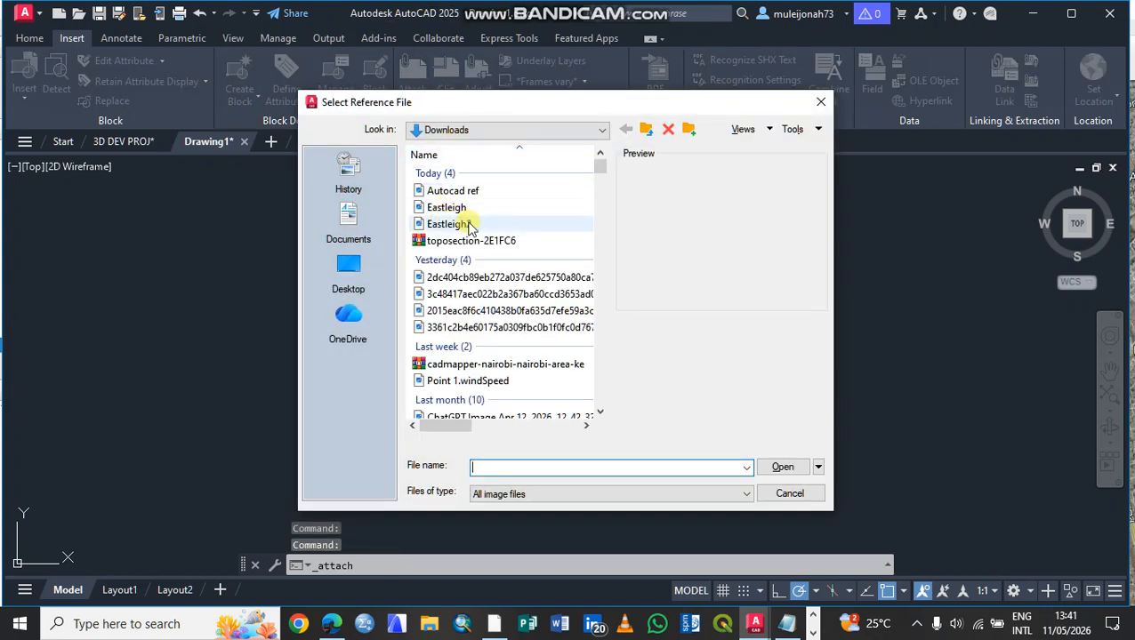
click(454, 224)
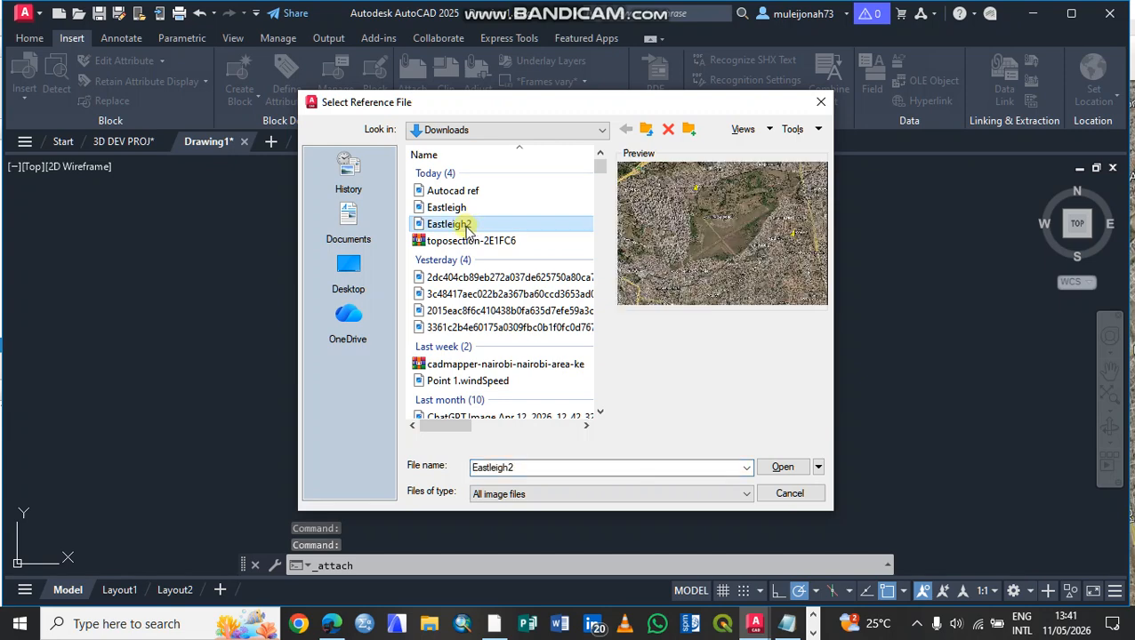
click(783, 469)
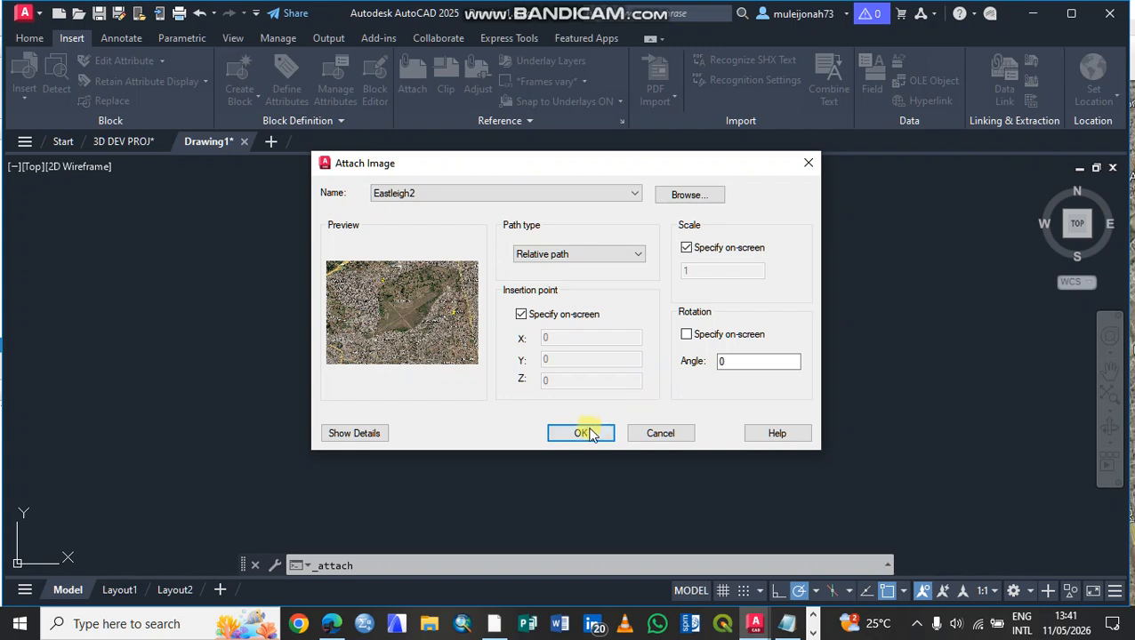
click(587, 433)
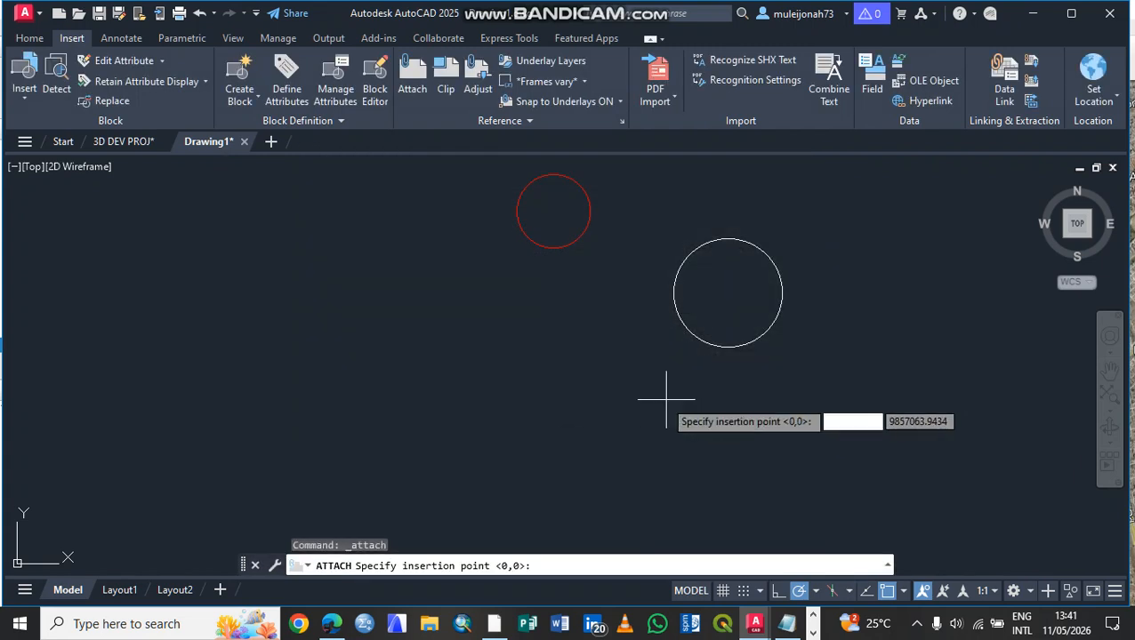
Step: Place the image below the circles with its lower-left corner at about 259860, 9855505 and accept its scale
scroll(756, 436, down, 2)
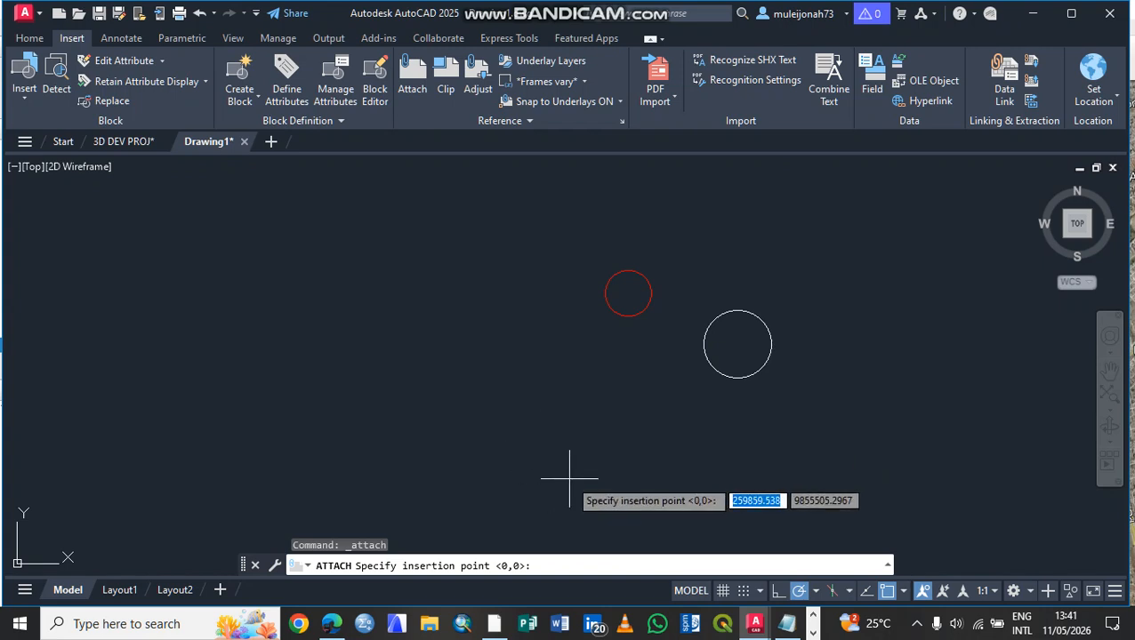
click(569, 479)
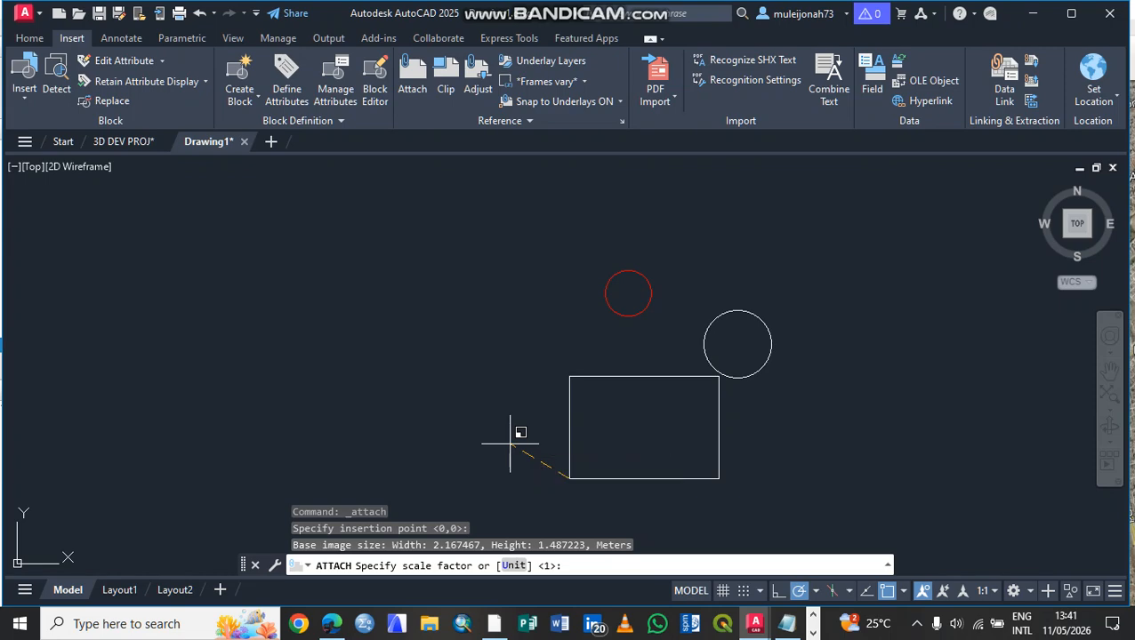
key(Return)
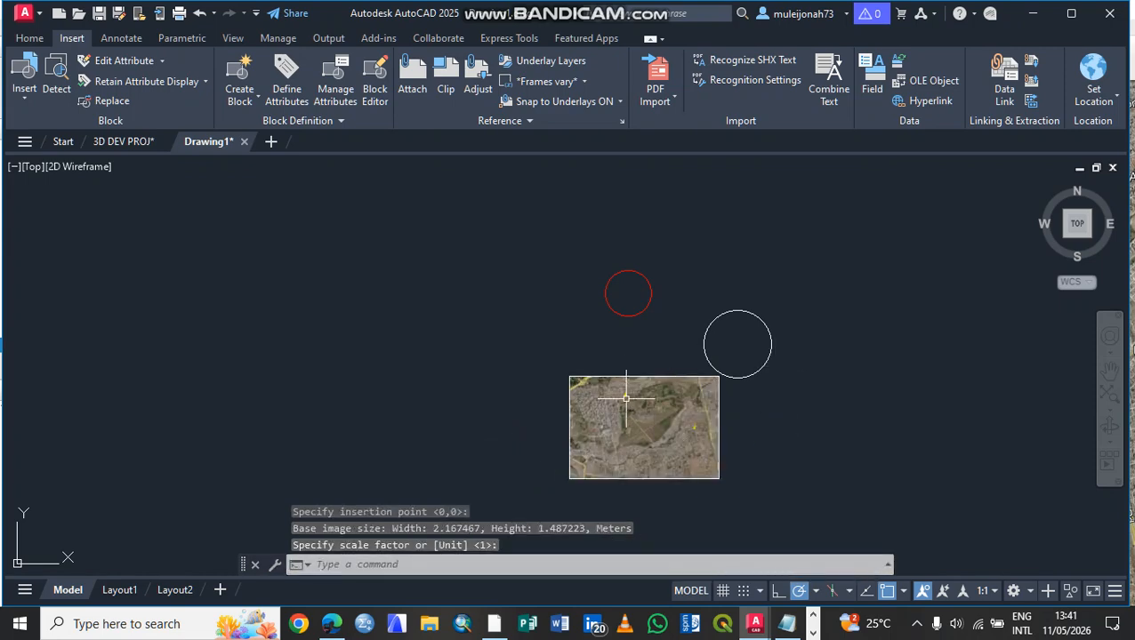
Step: Start the Align command and select the attached Eastleigh2 image as the object to align
scroll(626, 398, up, 5)
scroll(890, 480, down, 2)
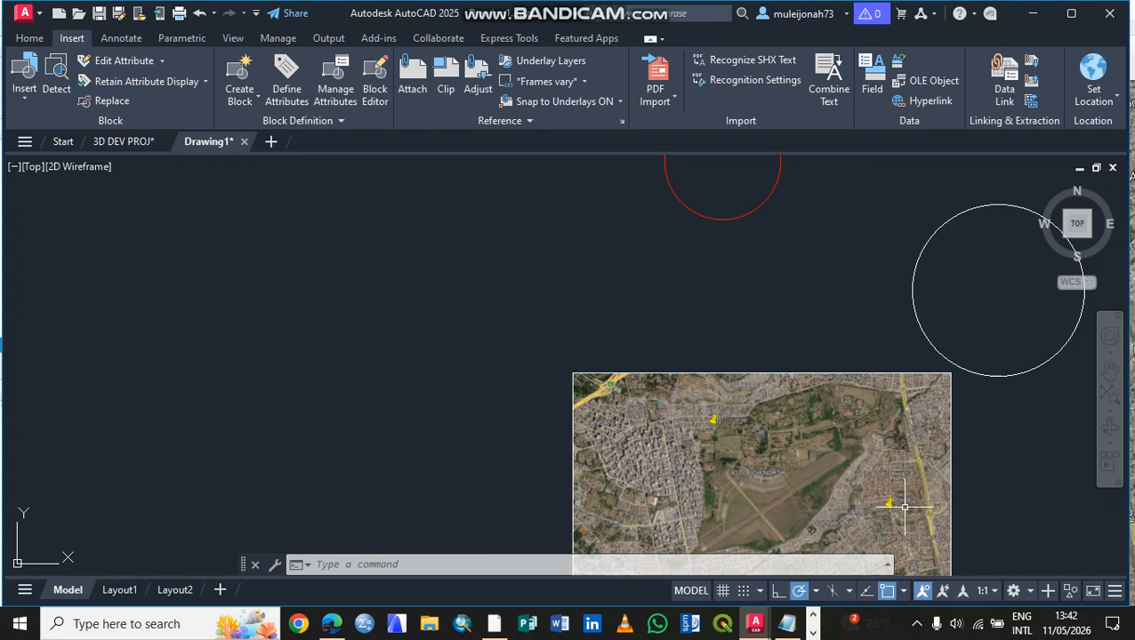
click(1111, 370)
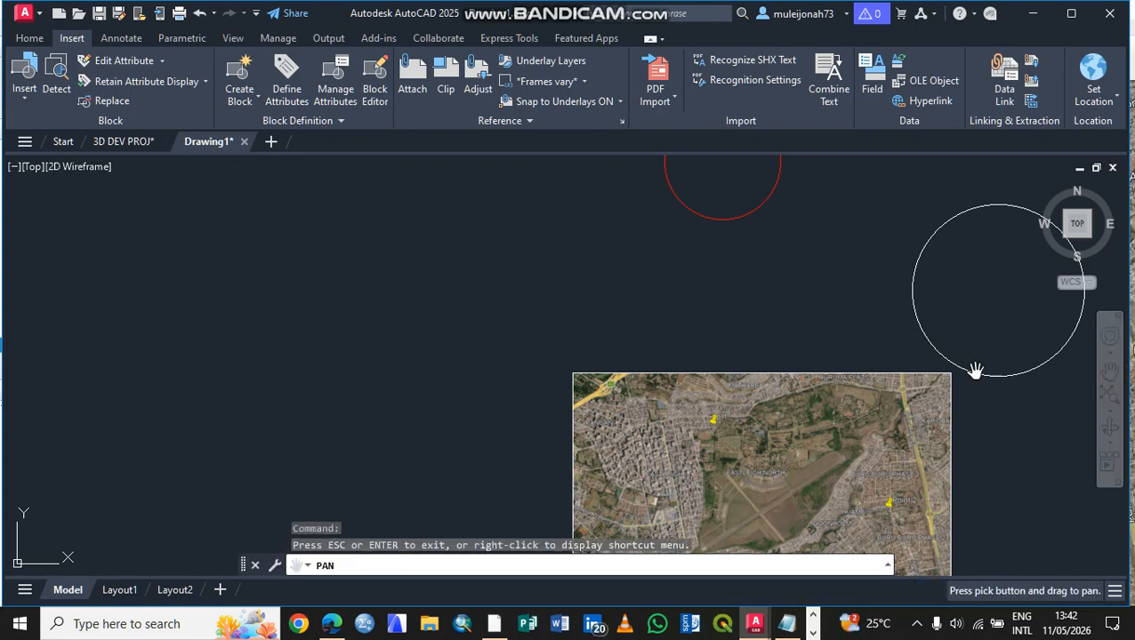
drag(894, 372, 658, 329)
scroll(658, 330, down, 2)
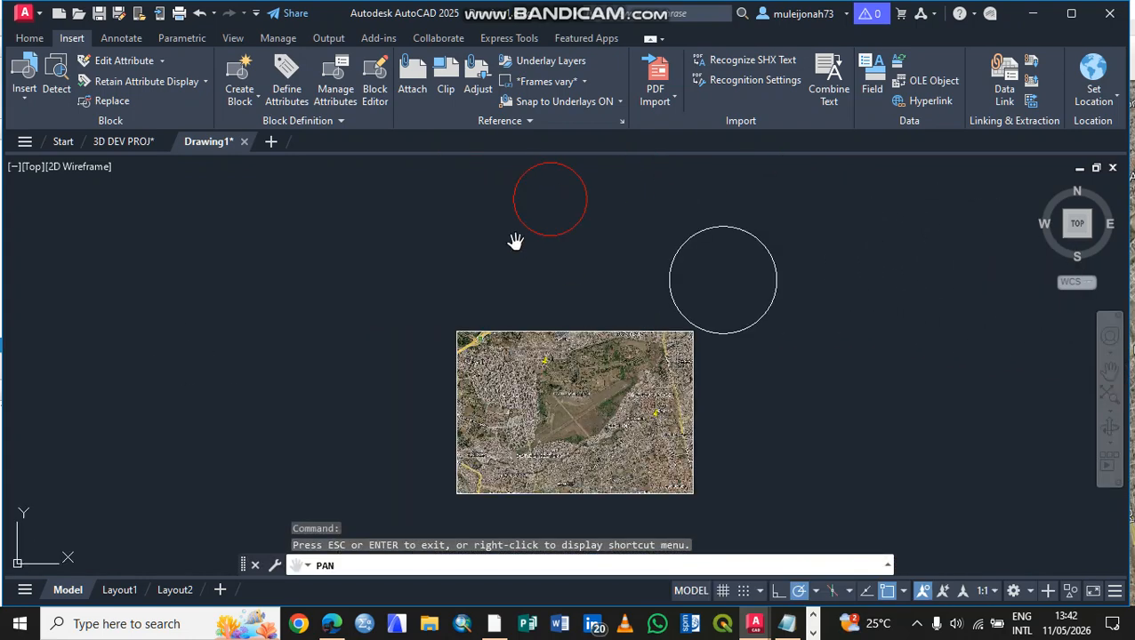
key(Escape)
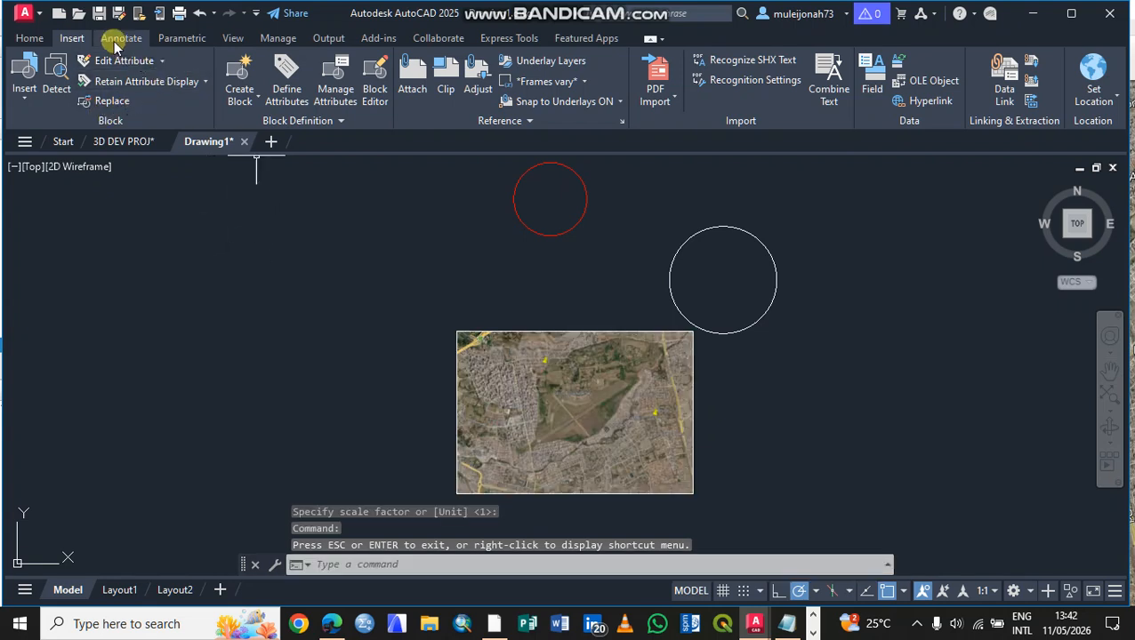
click(36, 38)
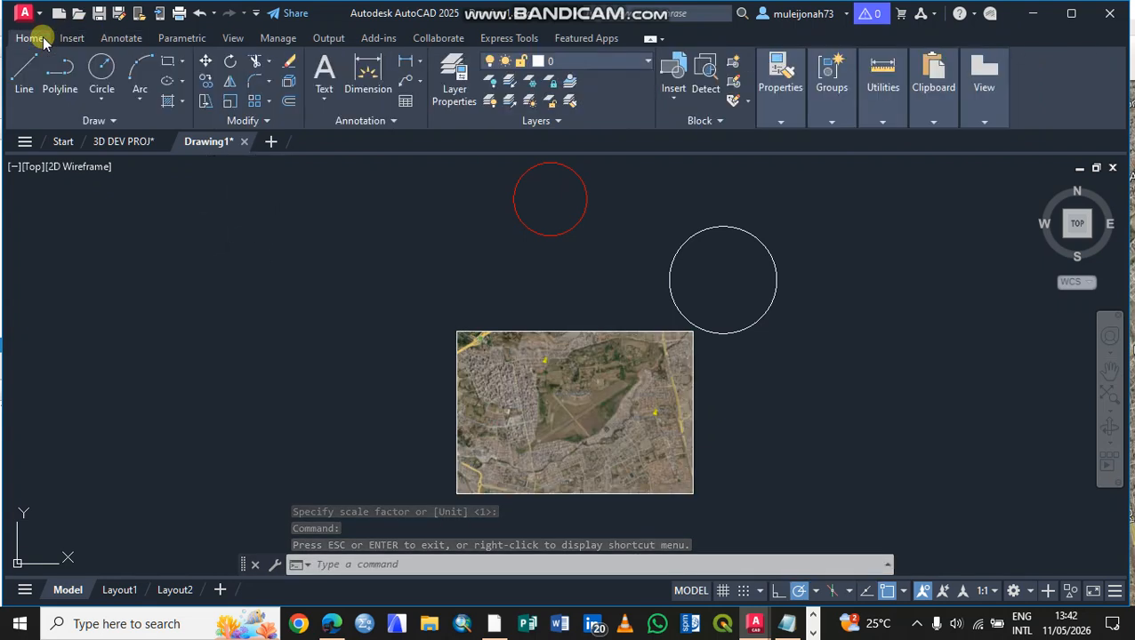
click(262, 122)
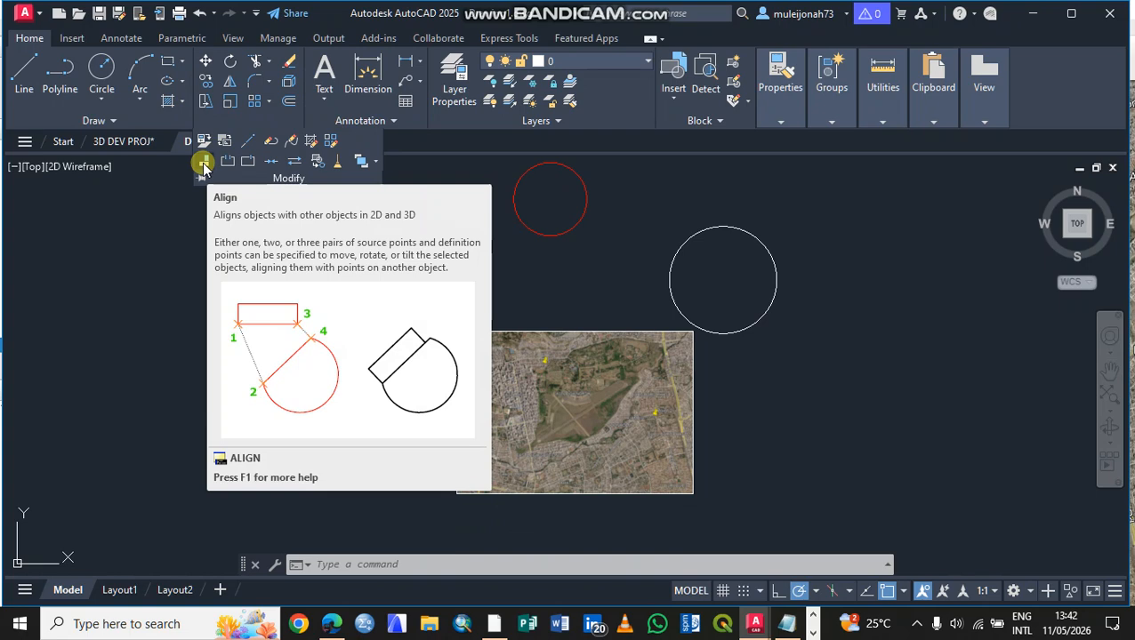
click(204, 165)
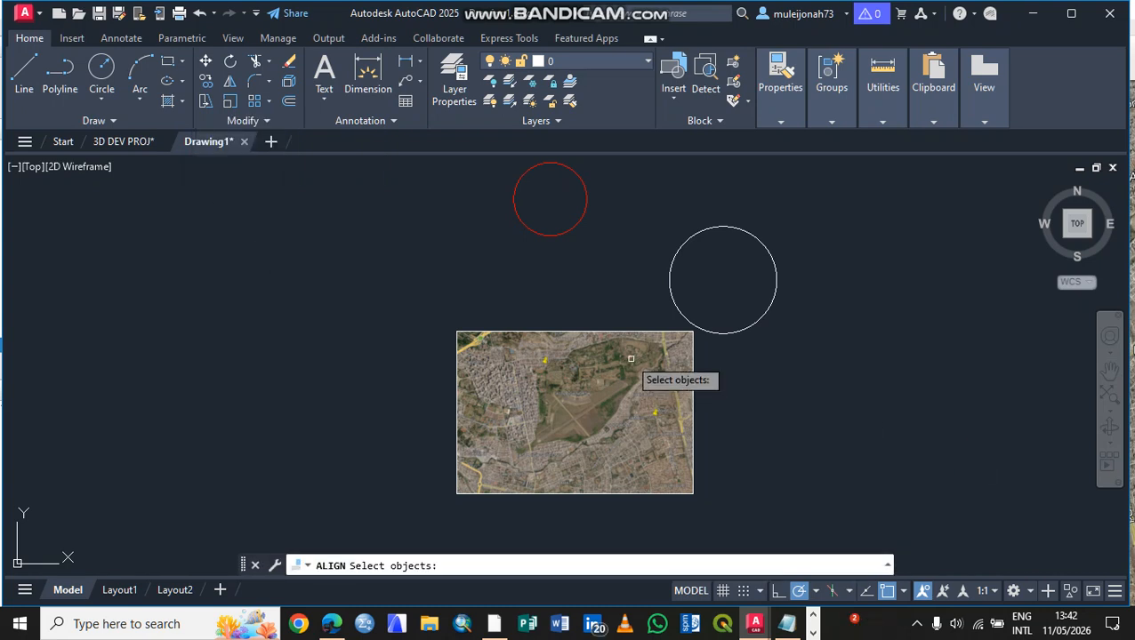
scroll(495, 333, up, 2)
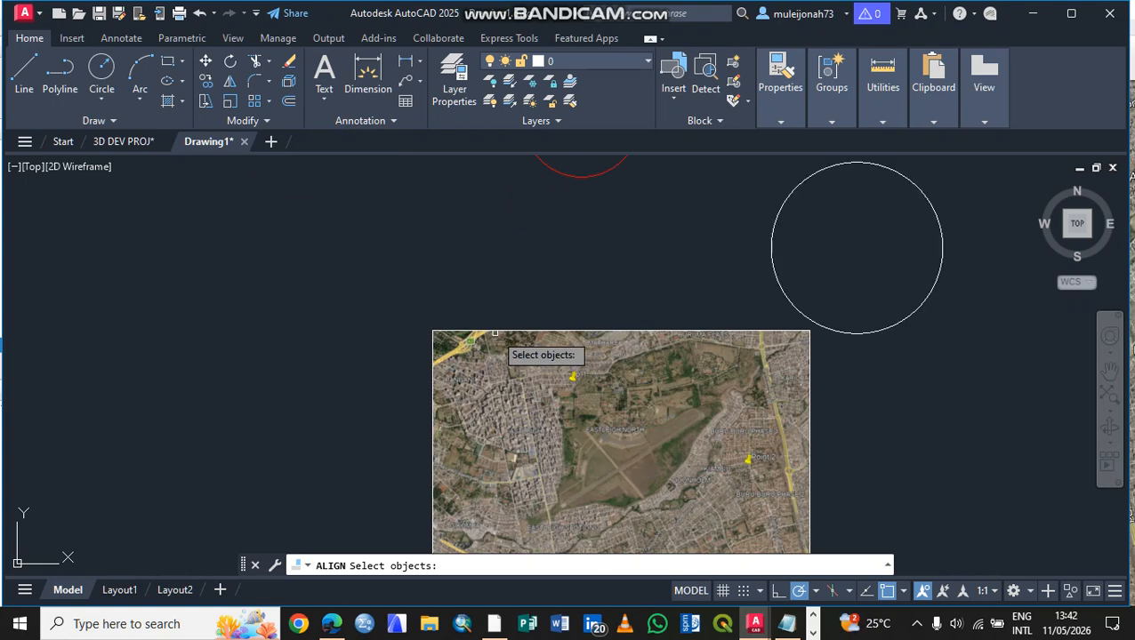
scroll(495, 334, up, 2)
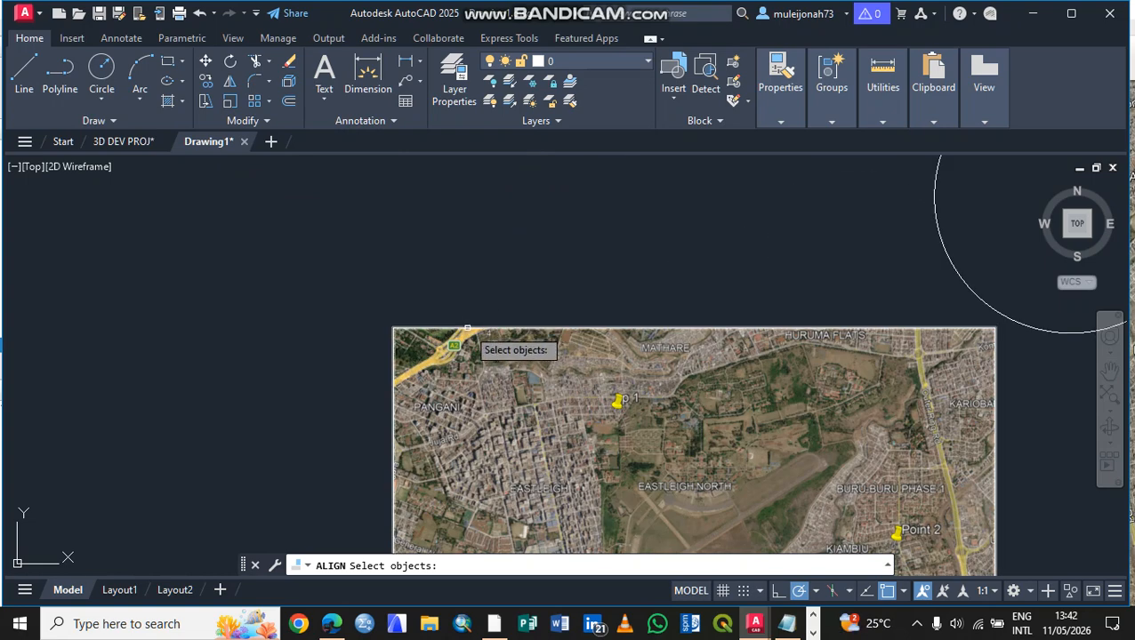
click(467, 329)
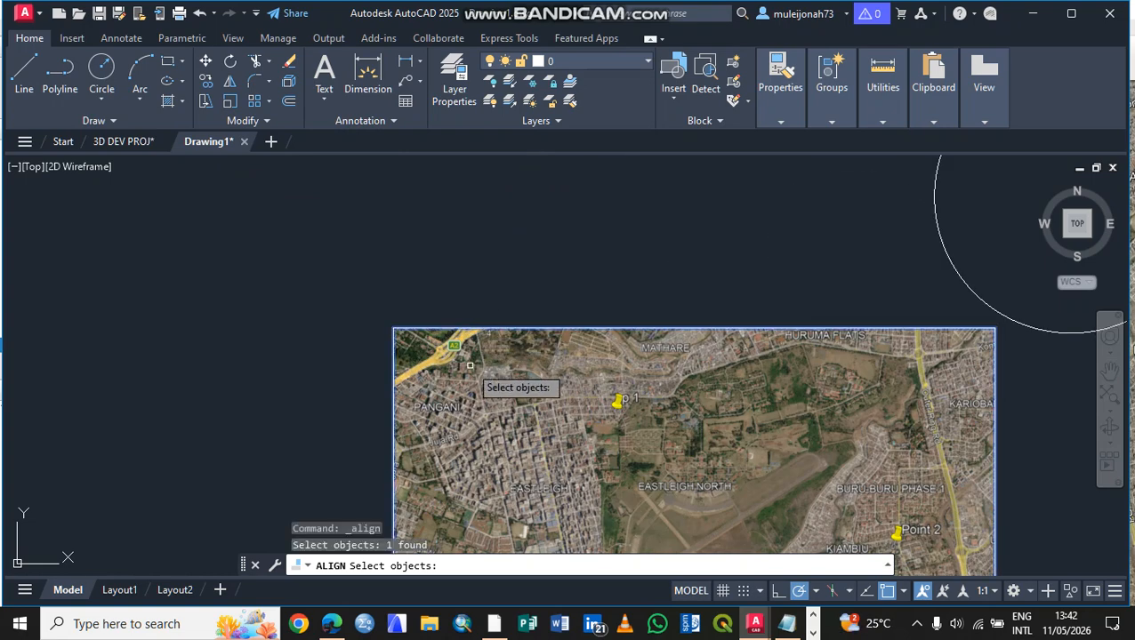
key(Return)
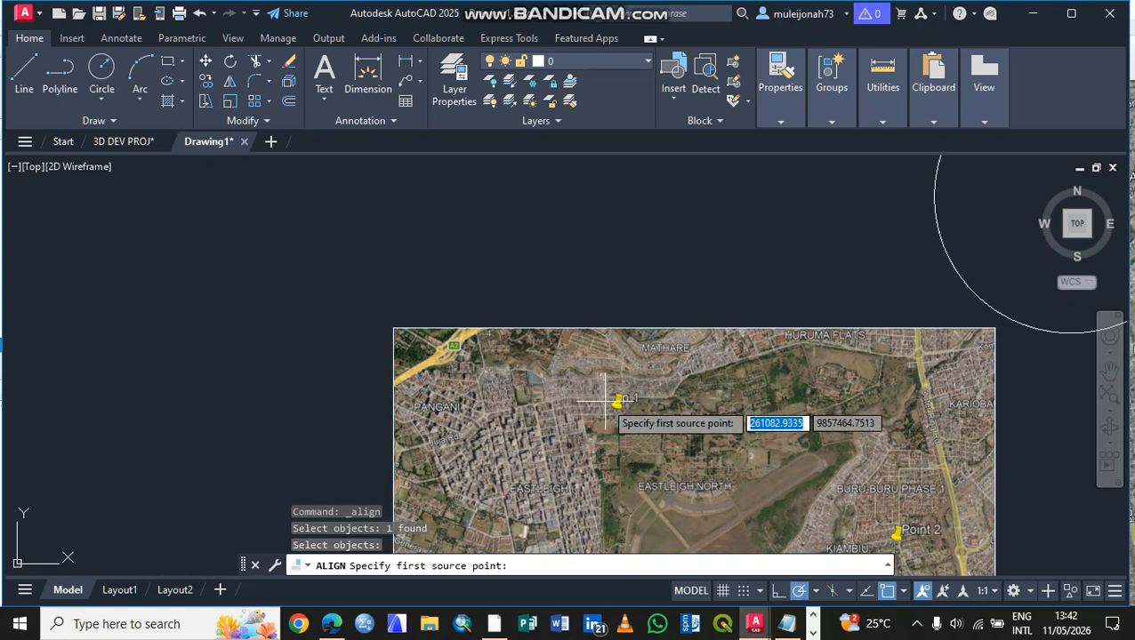
Step: Set the first alignment pair from the tip of the image's p 1 pin to the red circle's center
scroll(606, 402, up, 4)
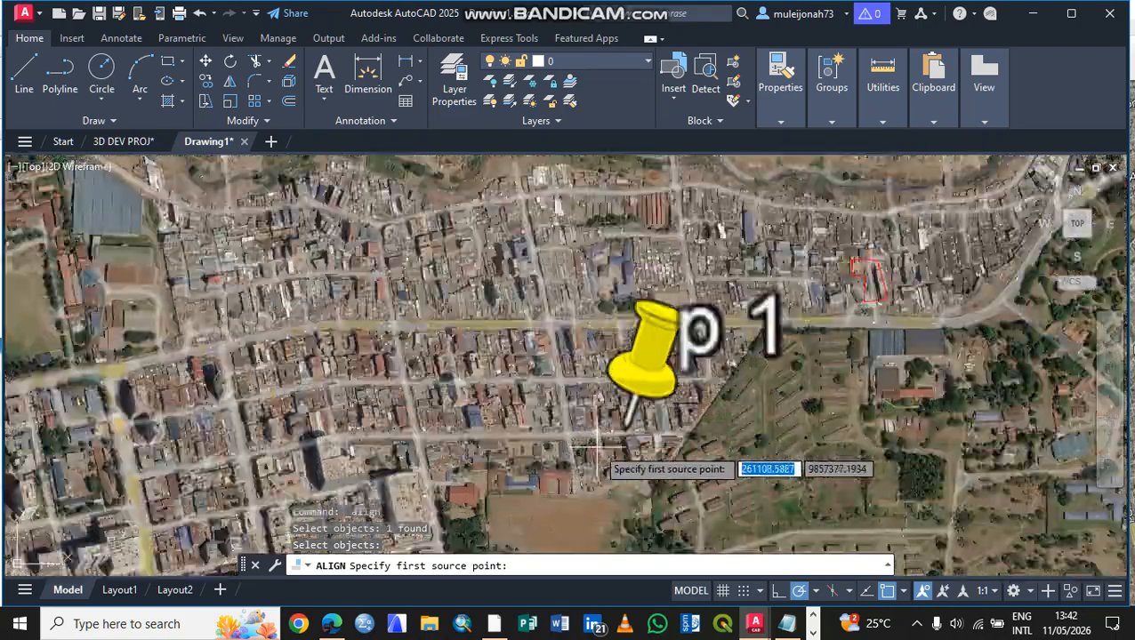
scroll(599, 451, up, 2)
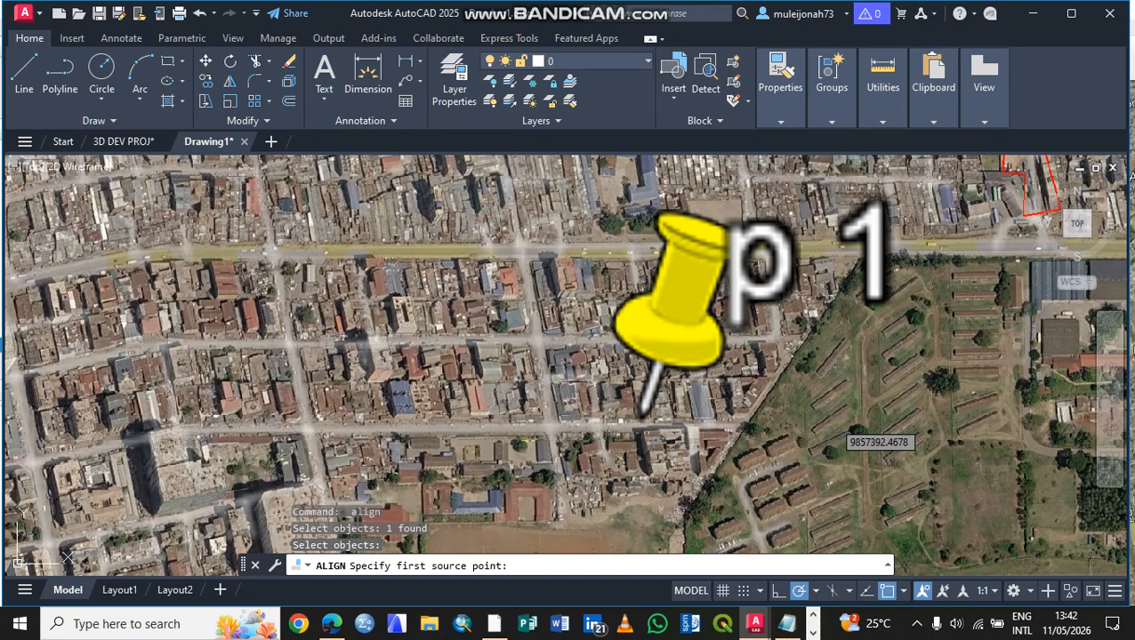
click(642, 414)
scroll(660, 367, down, 6)
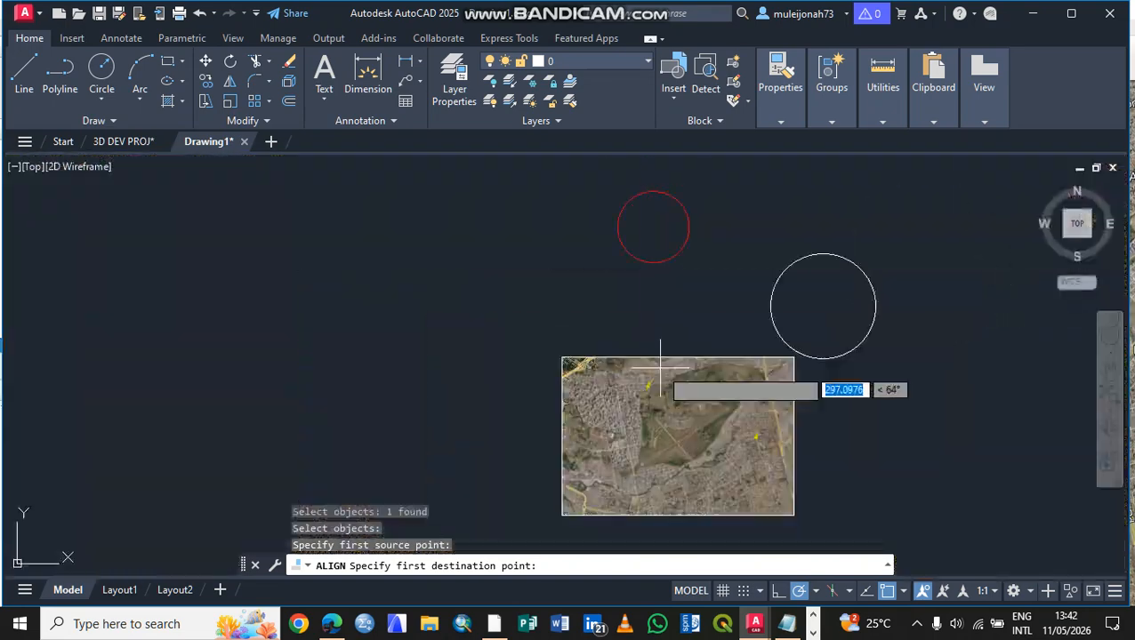
scroll(660, 366, down, 3)
scroll(654, 322, up, 5)
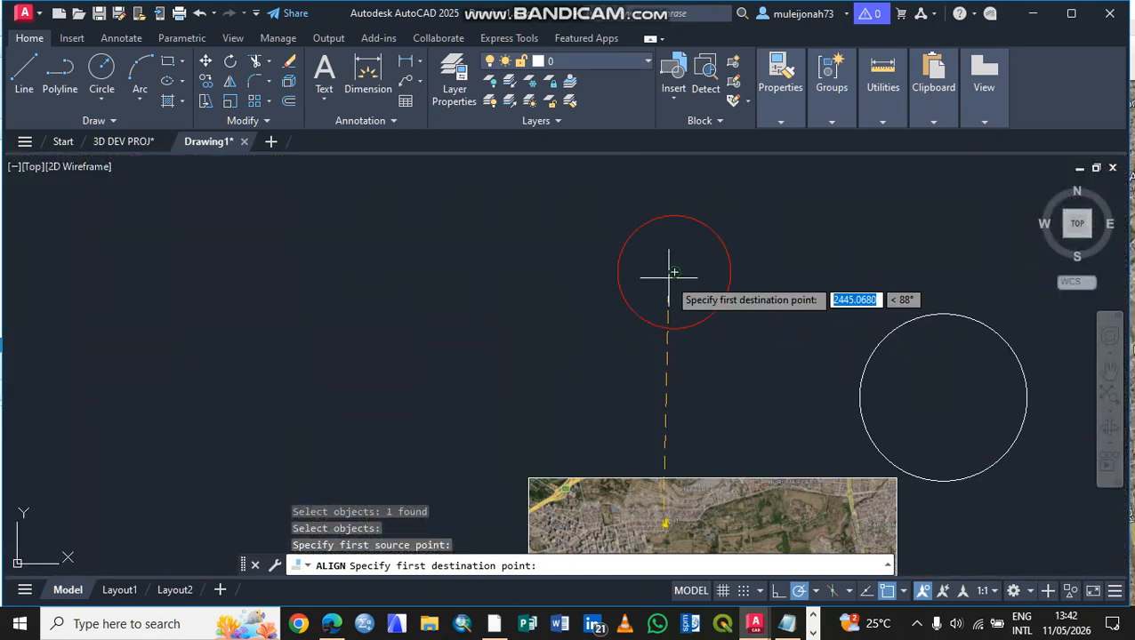
scroll(669, 275, up, 2)
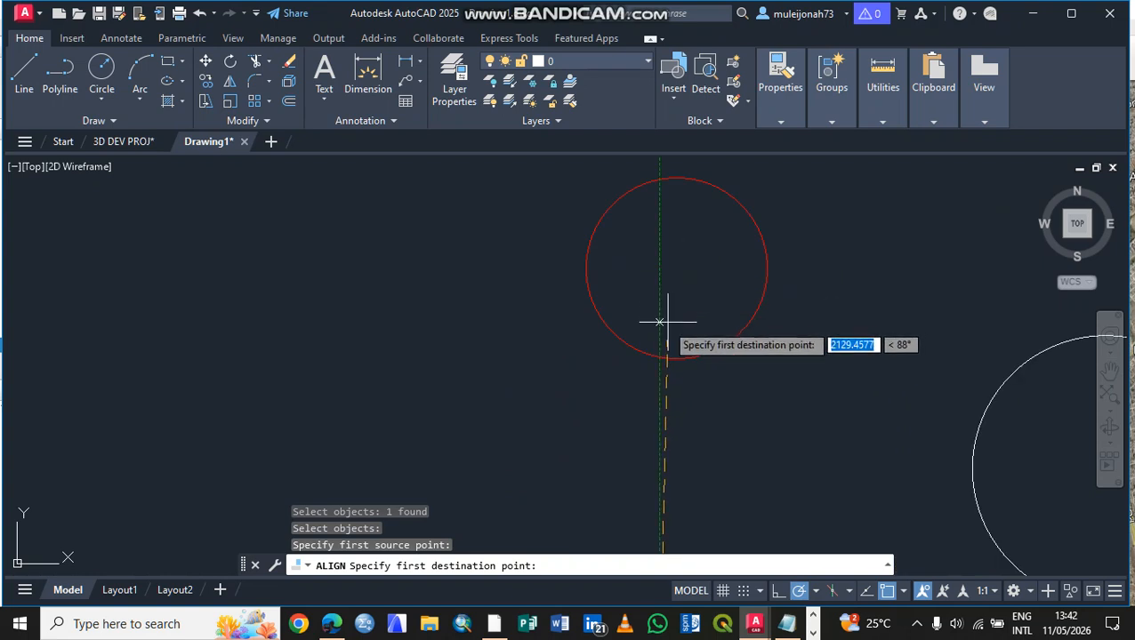
click(677, 267)
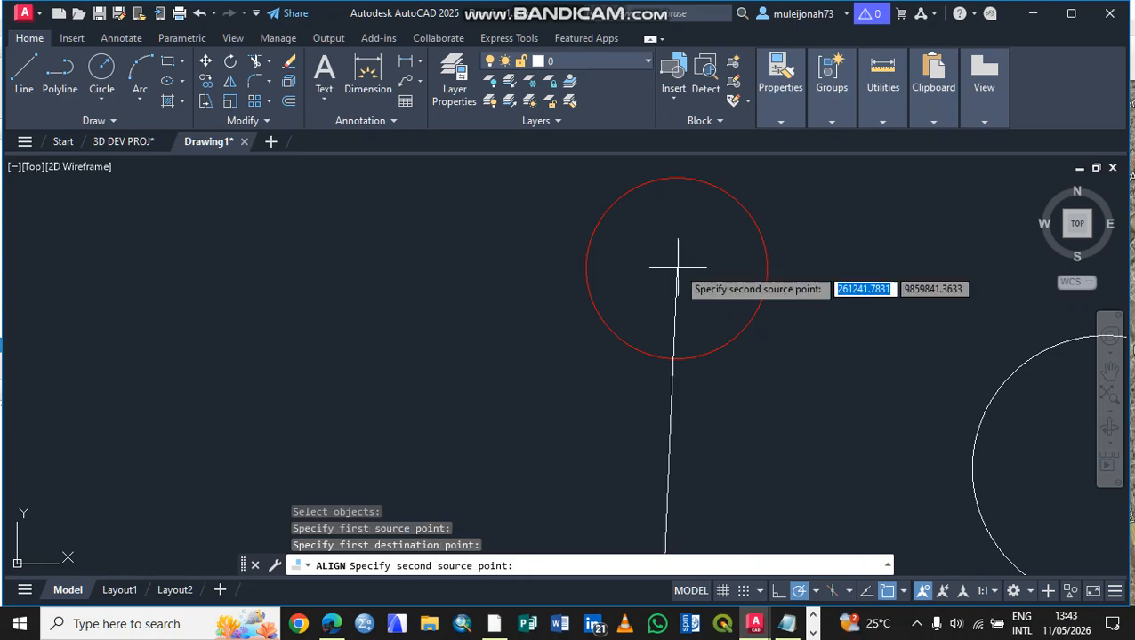
scroll(669, 352, down, 4)
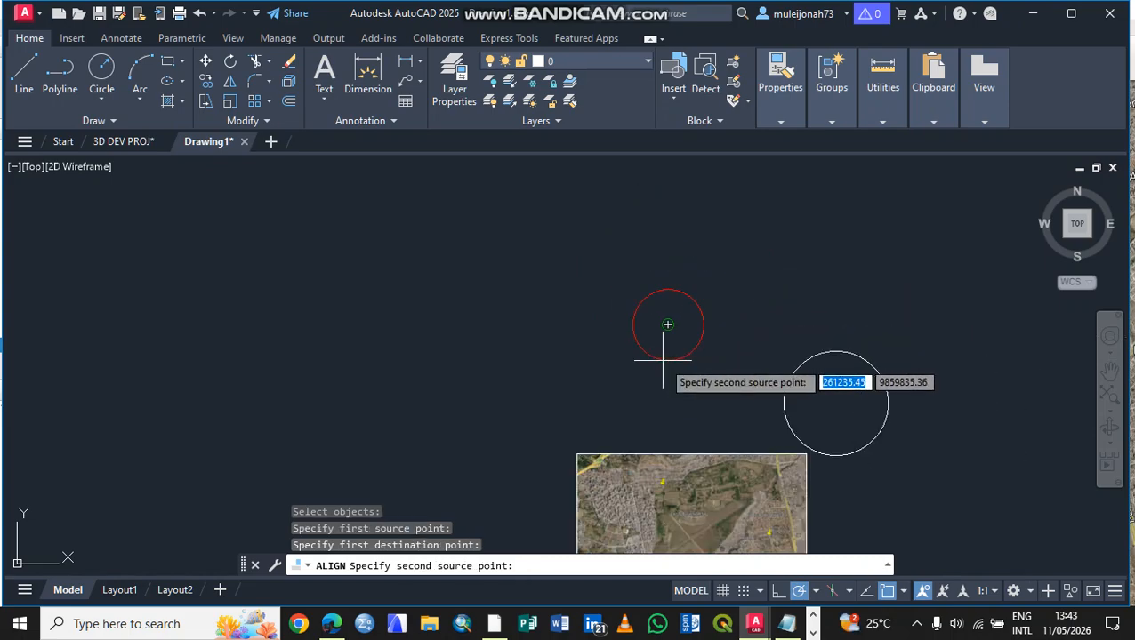
Step: Set the second alignment pair from the tip of the image's Point 2 pin to the white circle's center
scroll(730, 471, up, 5)
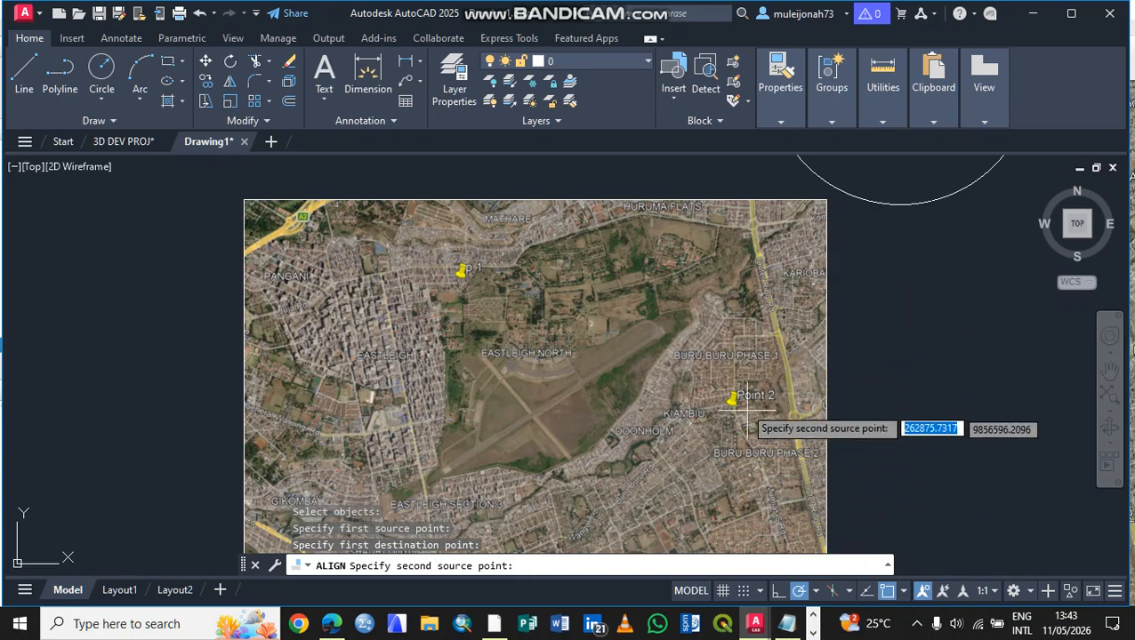
scroll(729, 415, up, 4)
scroll(732, 407, up, 2)
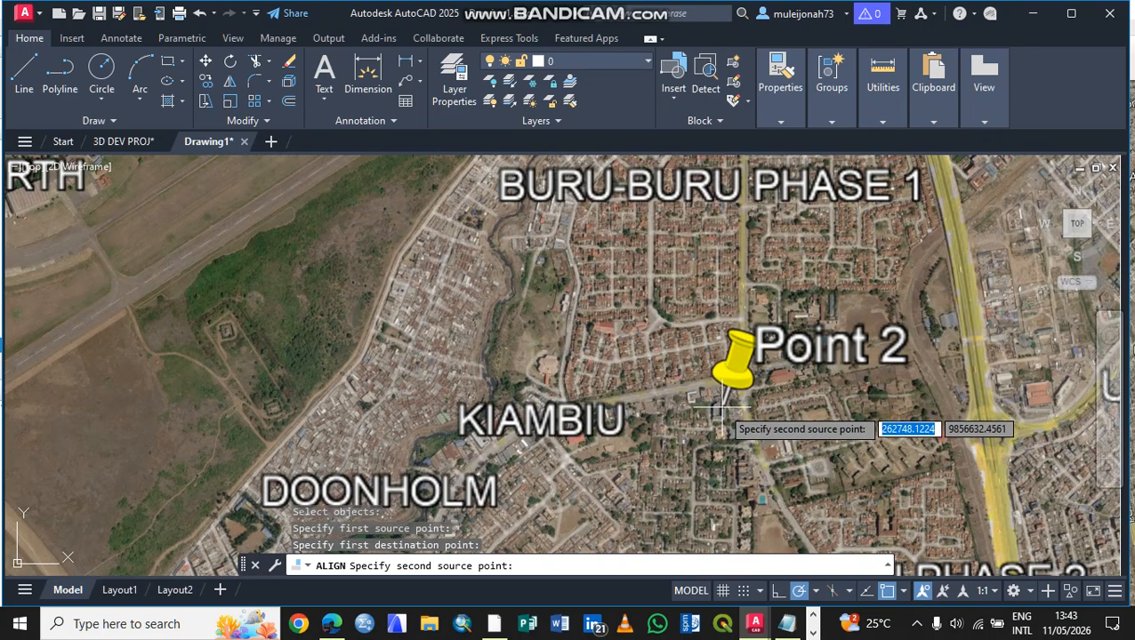
click(725, 402)
scroll(729, 382, down, 8)
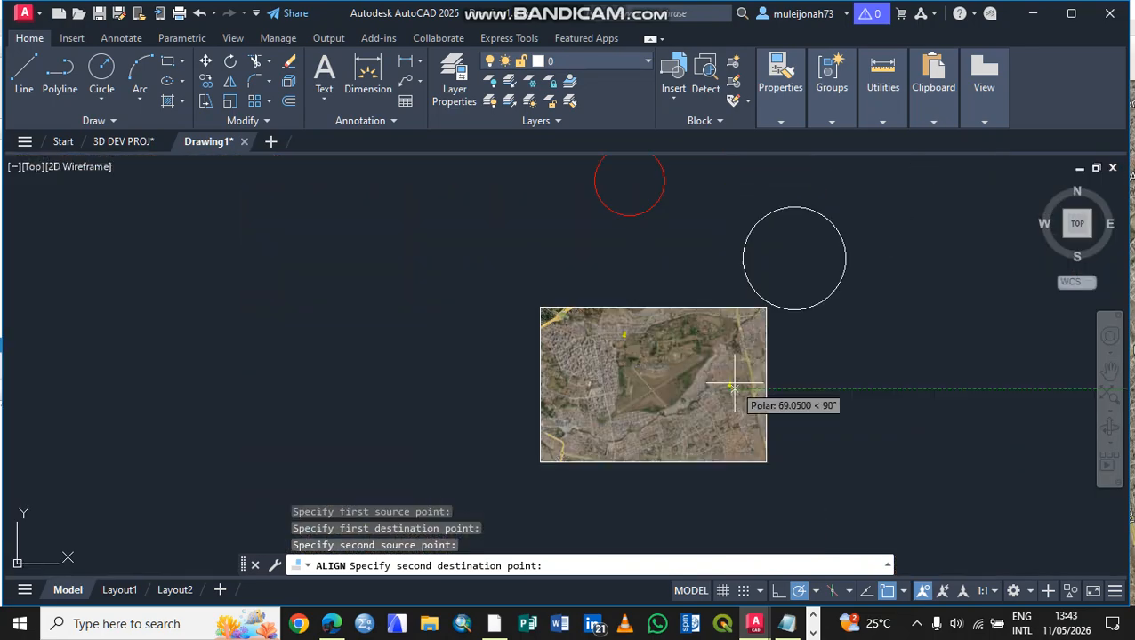
scroll(746, 358, up, 5)
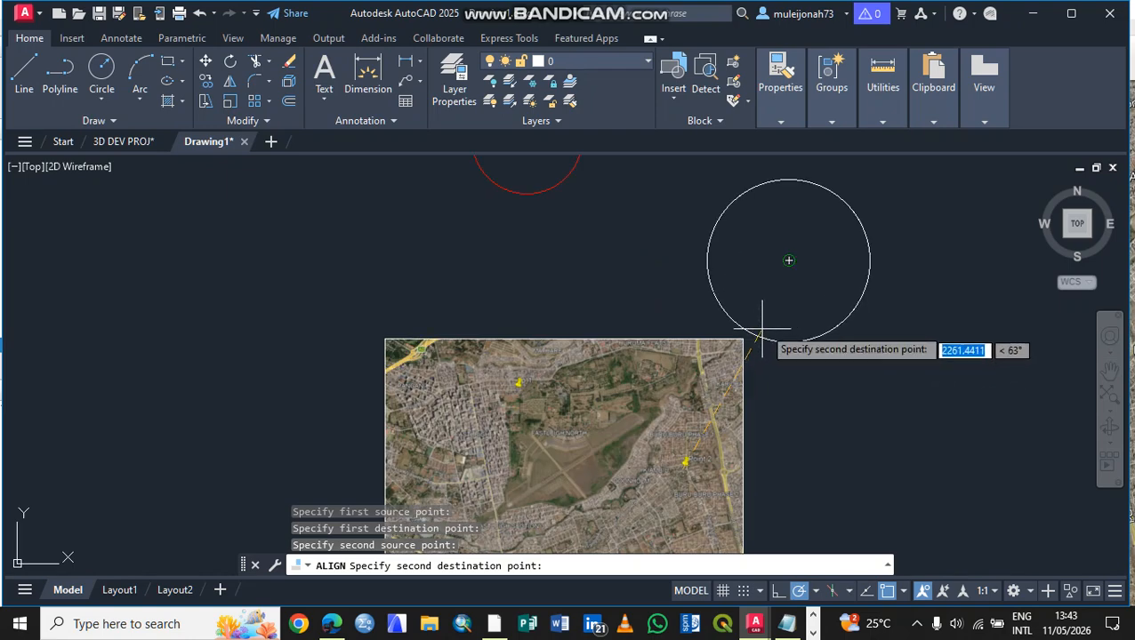
click(788, 261)
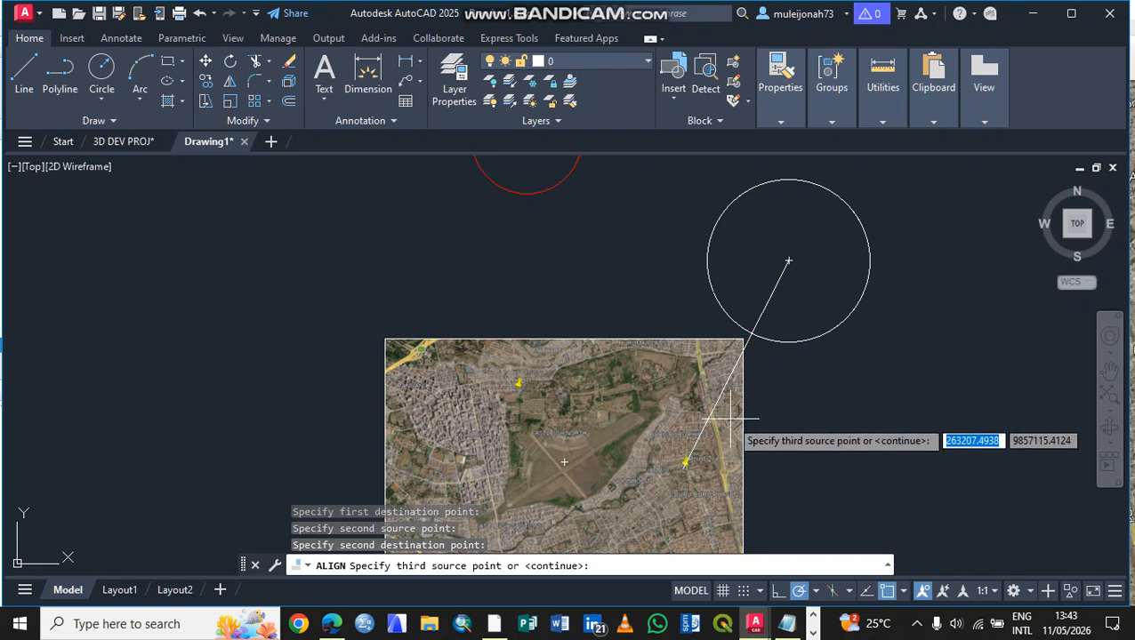
Step: Complete the alignment without a third point pair, scaling the image based on the alignment points
right_click(729, 420)
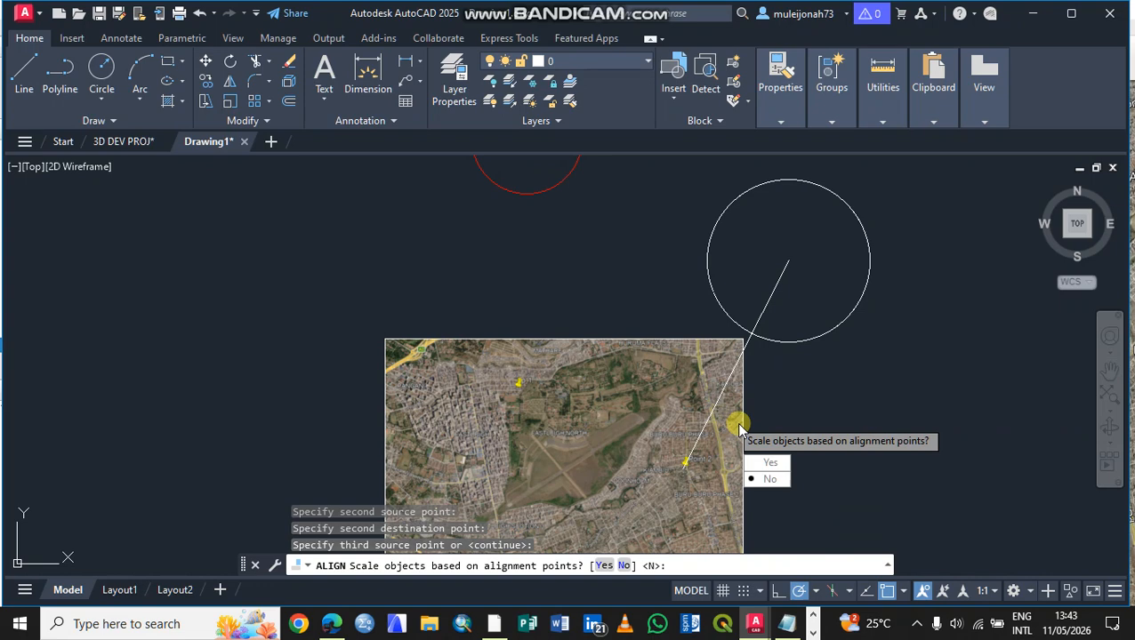
click(761, 463)
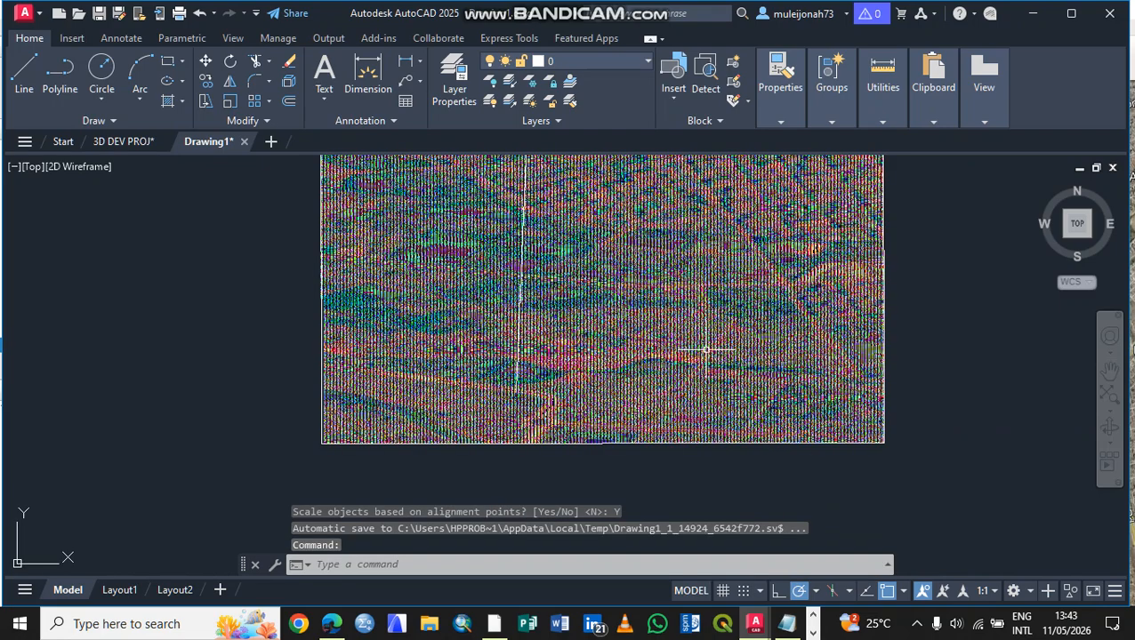
scroll(705, 350, down, 4)
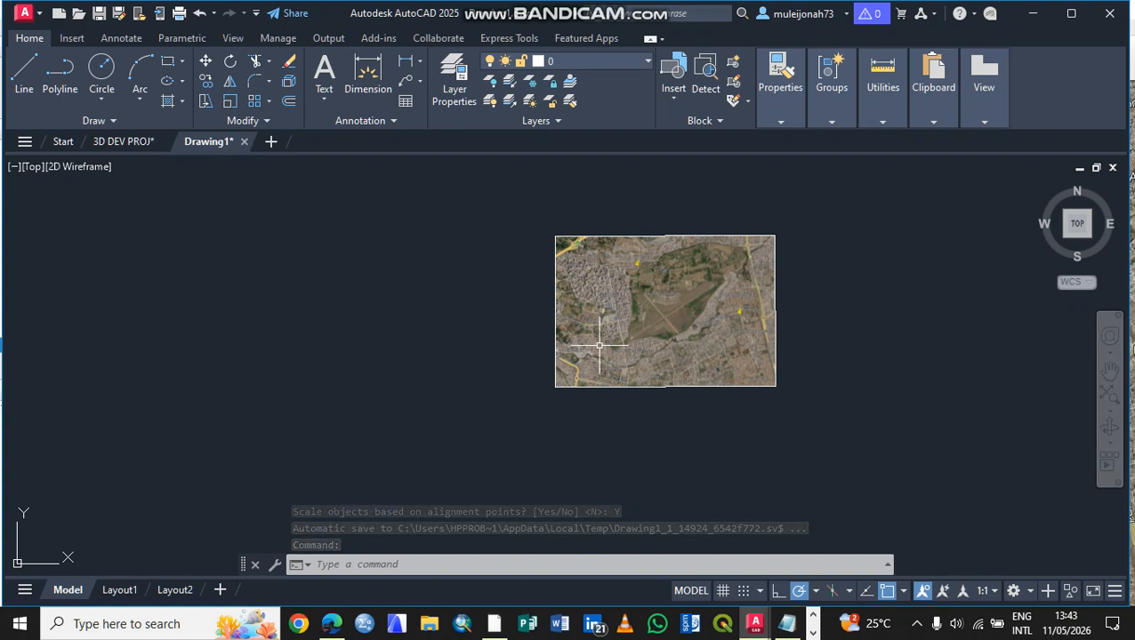
Step: Send the aligned Eastleigh2 image to the back of the draw order, behind the two circles
click(631, 287)
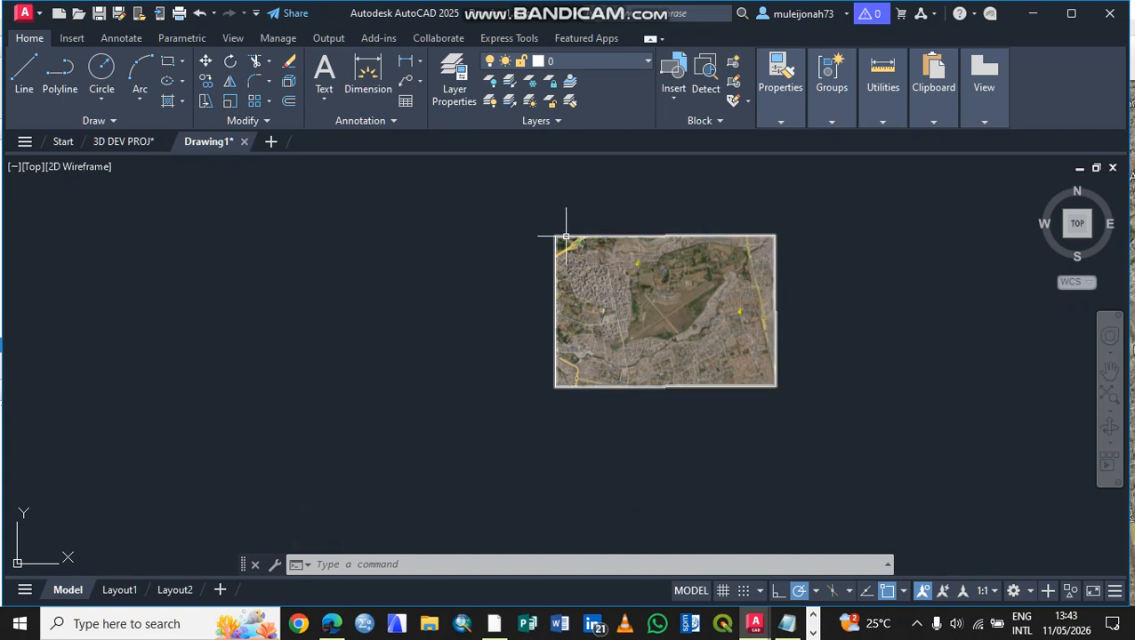
mouse_move(566, 237)
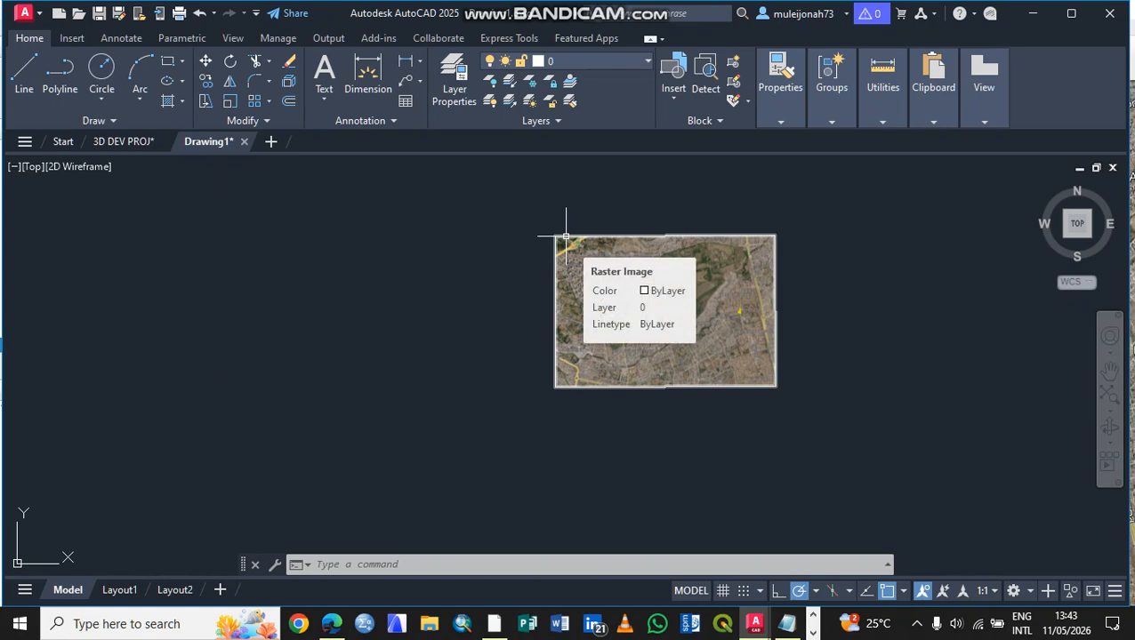
click(565, 237)
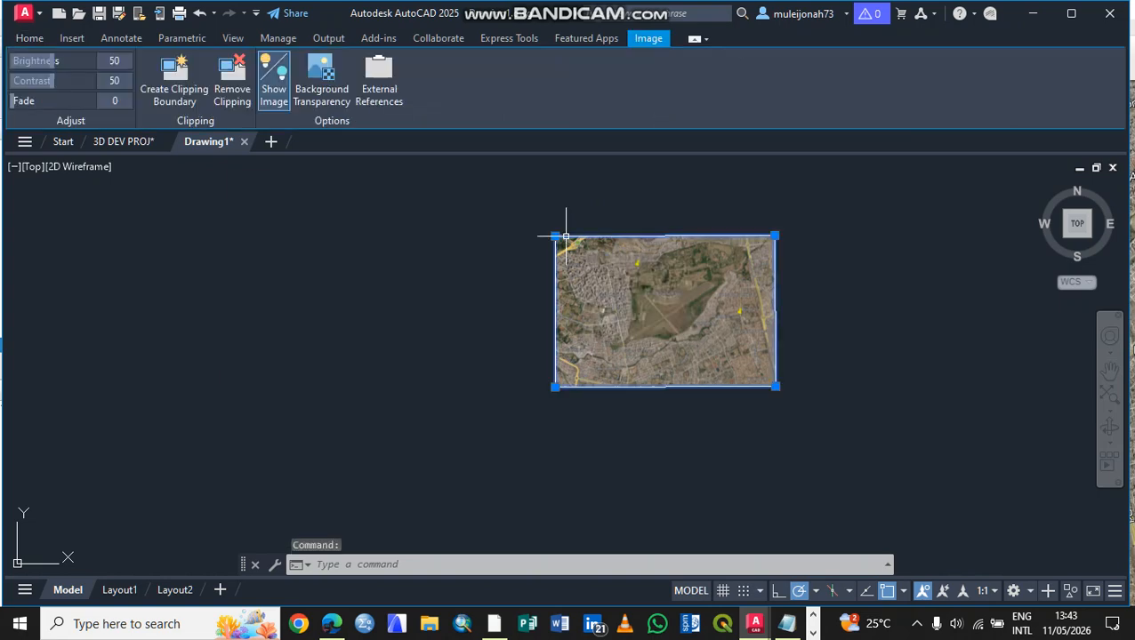
right_click(566, 237)
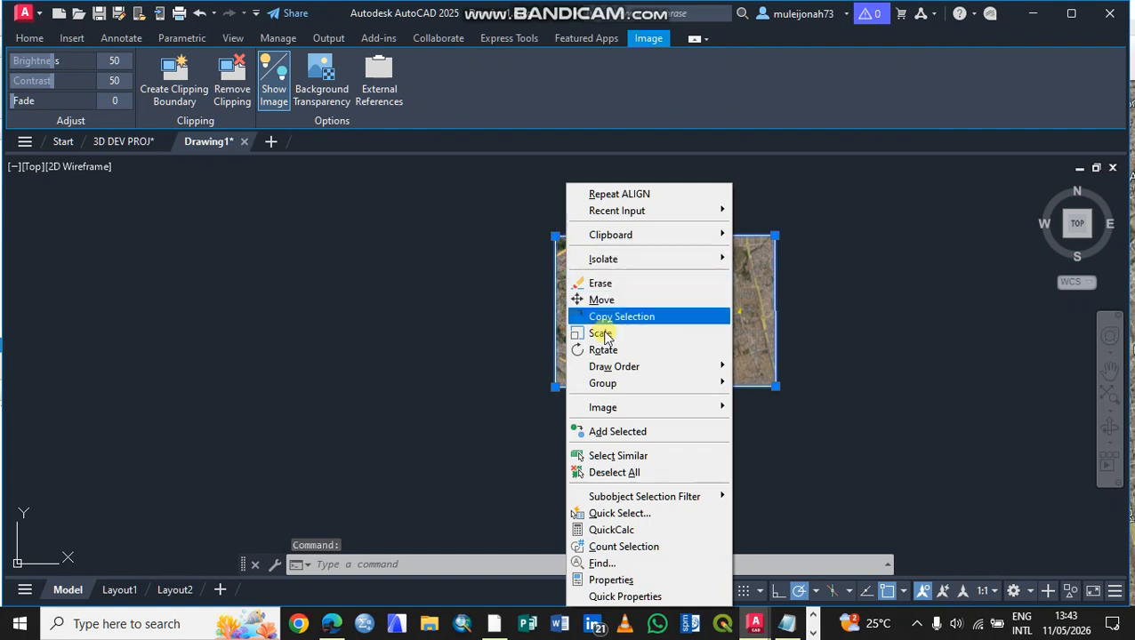
mouse_move(616, 368)
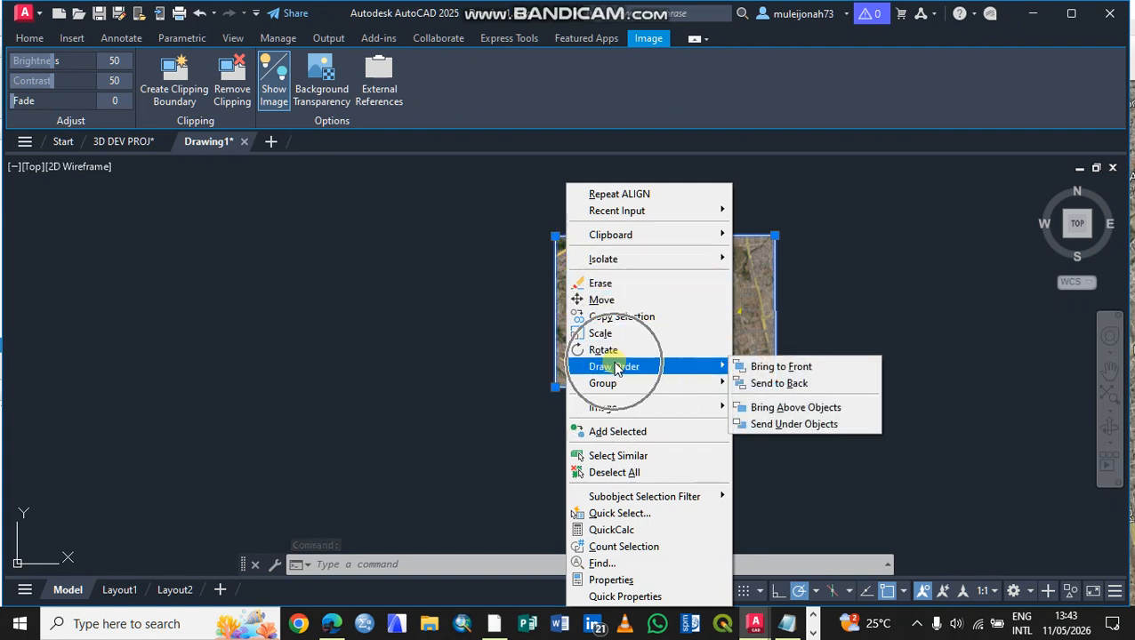
click(790, 384)
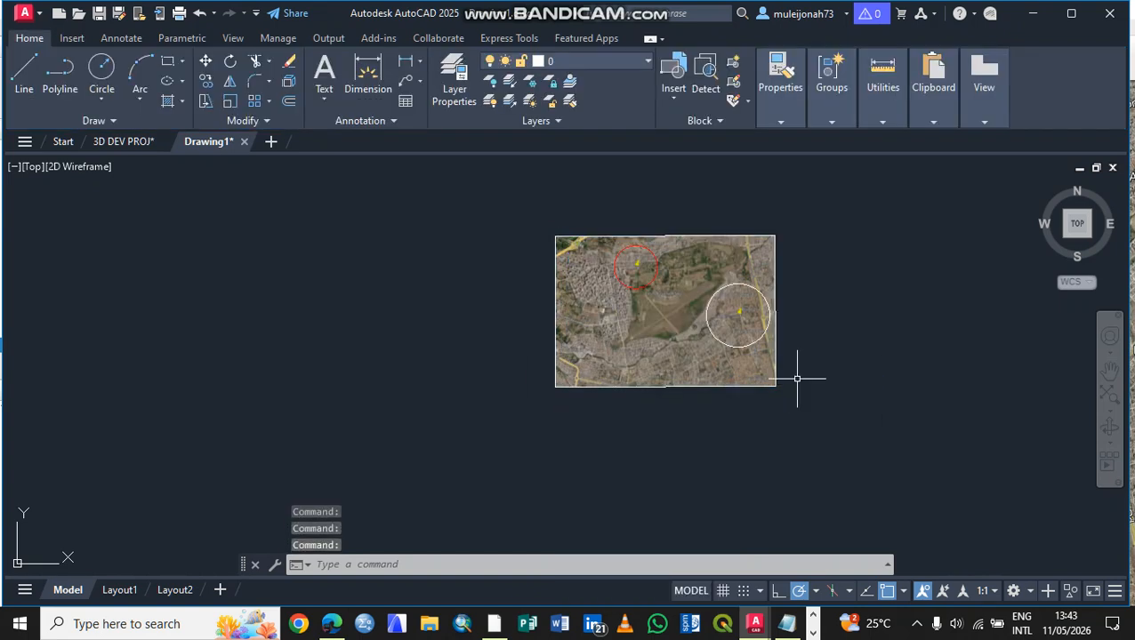
Step: Delete the red circle around p 1 and the white circle around Point 2
scroll(626, 265, up, 2)
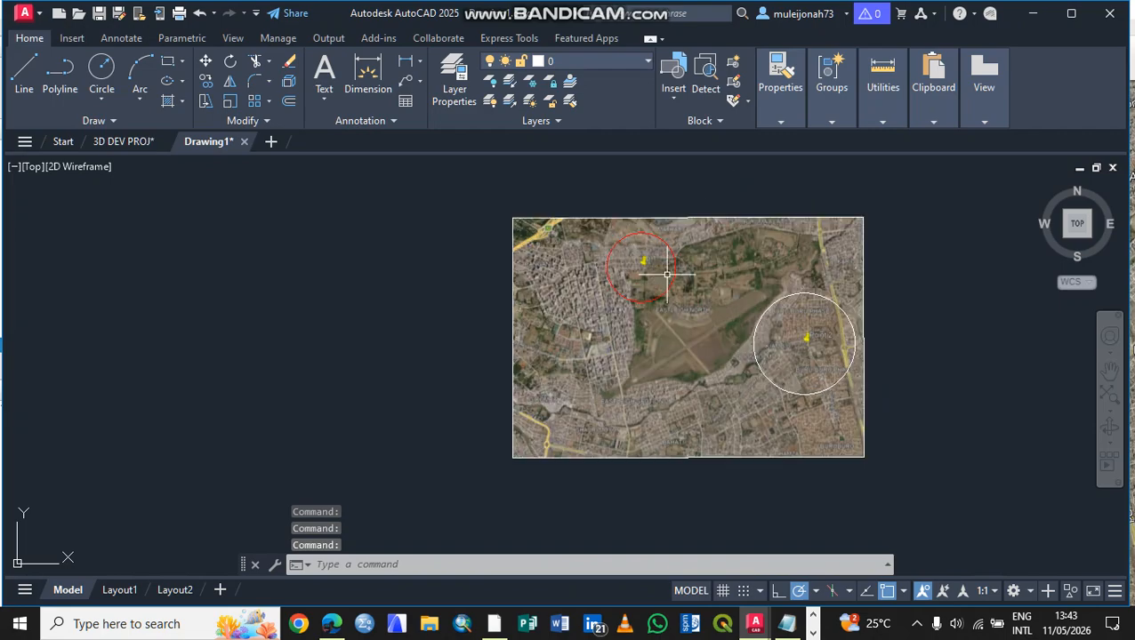
scroll(666, 272, up, 2)
scroll(666, 271, up, 2)
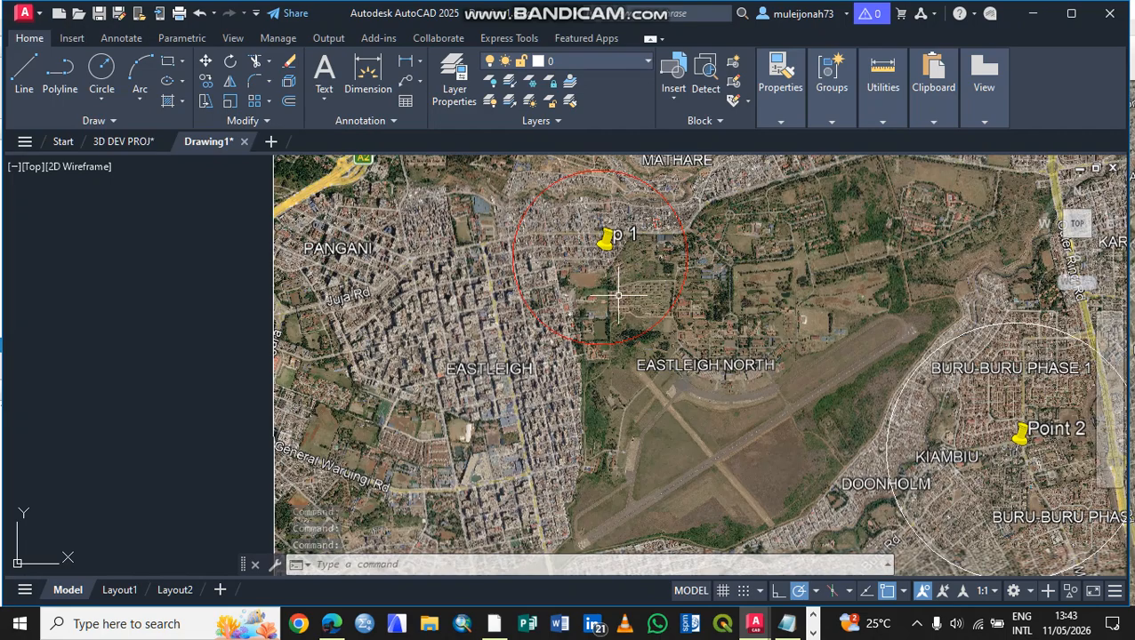
click(665, 314)
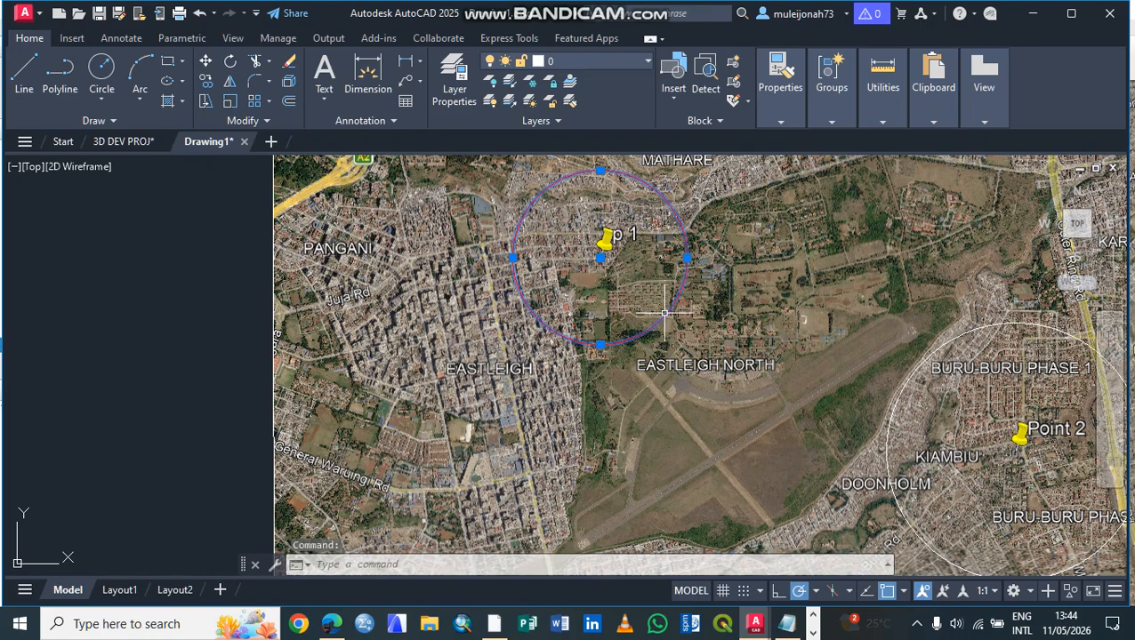
click(900, 402)
key(Delete)
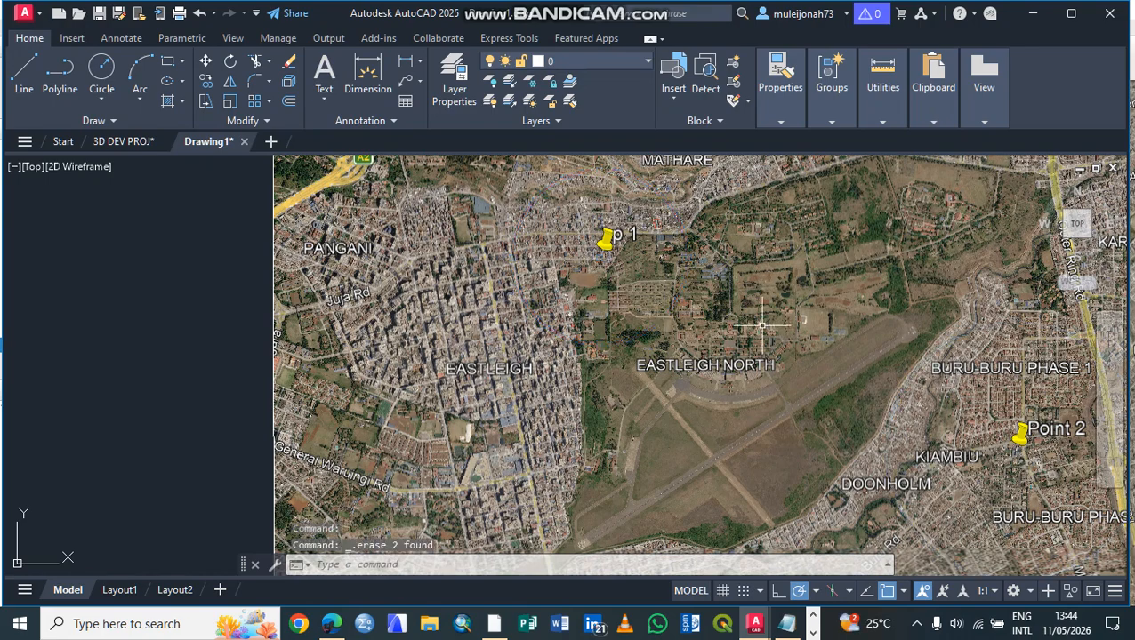
scroll(671, 344, down, 5)
scroll(703, 339, up, 8)
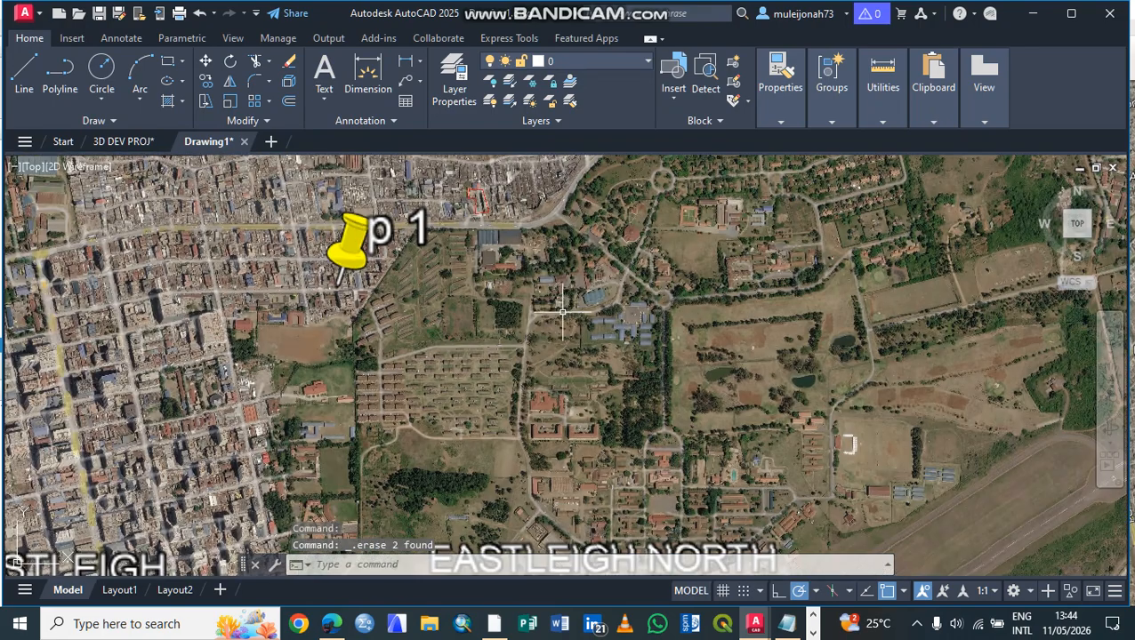
scroll(391, 238, down, 6)
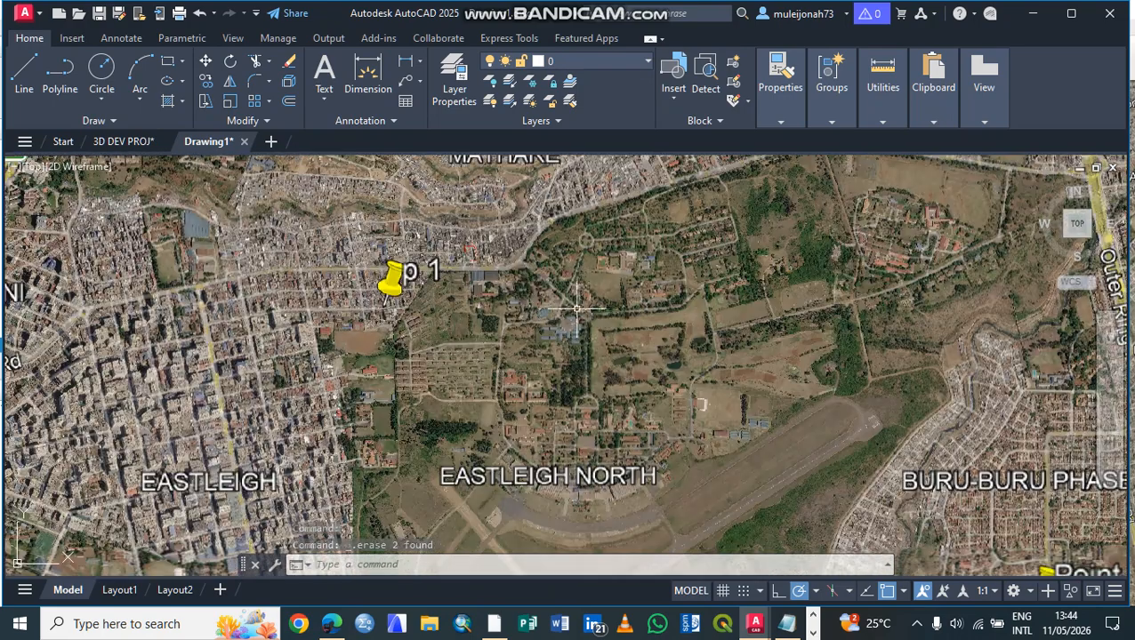